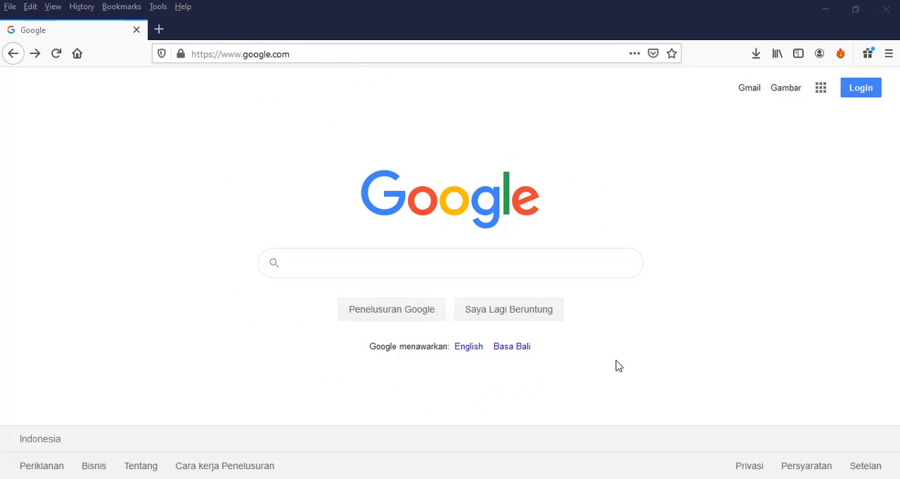
Sign in to Google with the listed education account, enter the account password, and decline saving the login in the browser.
click(871, 94)
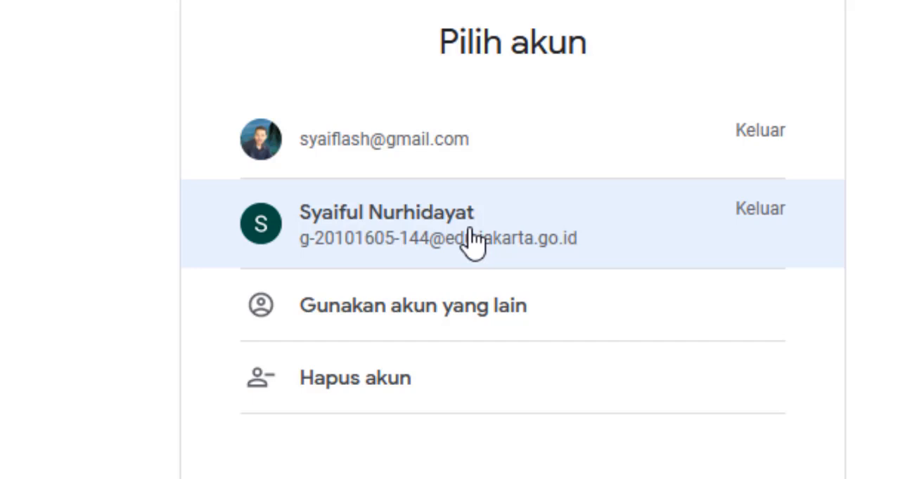
click(473, 243)
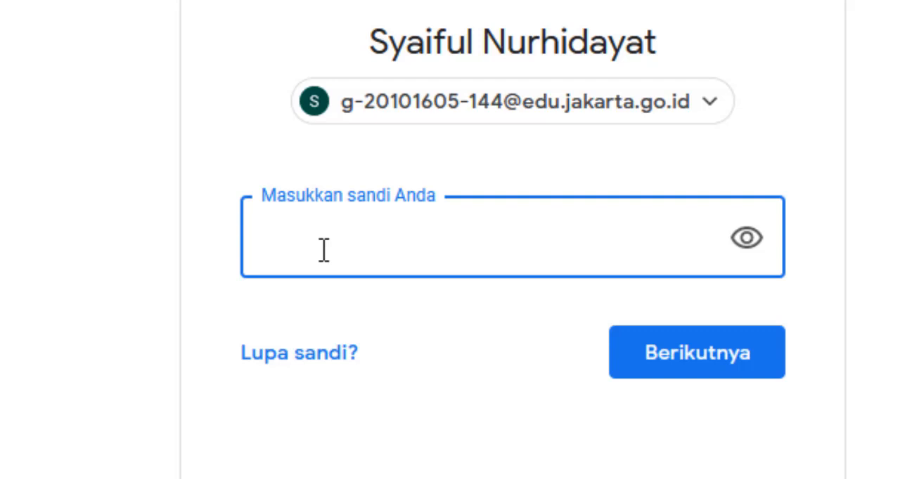
text(••••••••)
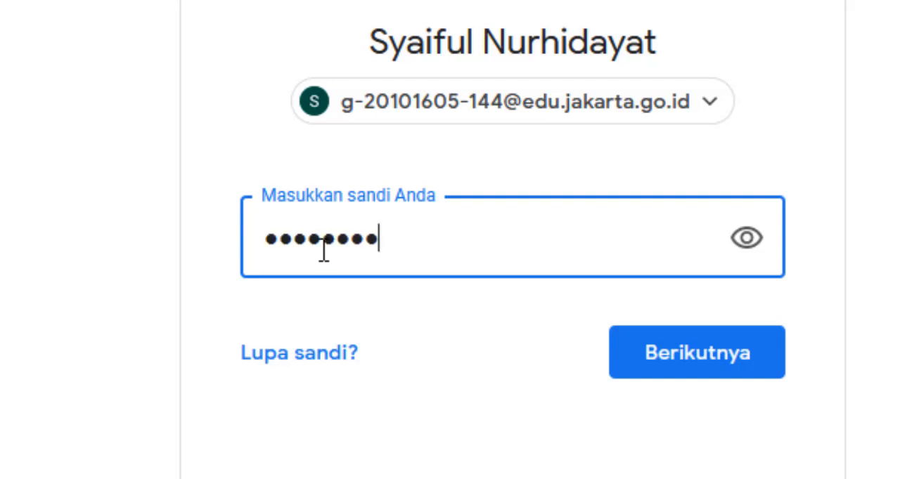
click(716, 352)
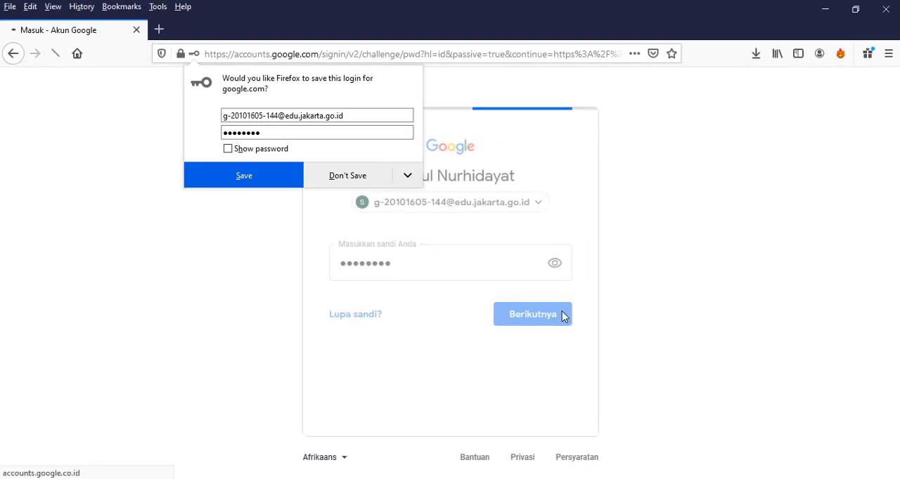
click(374, 182)
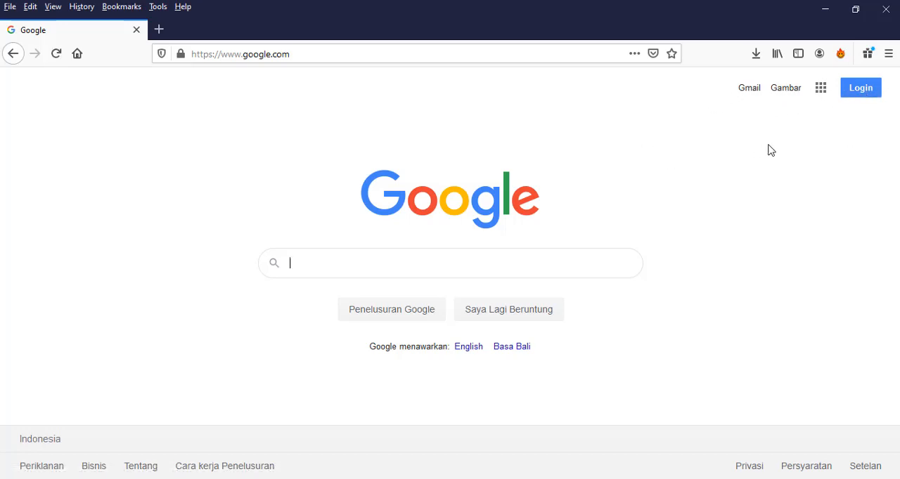
click(821, 98)
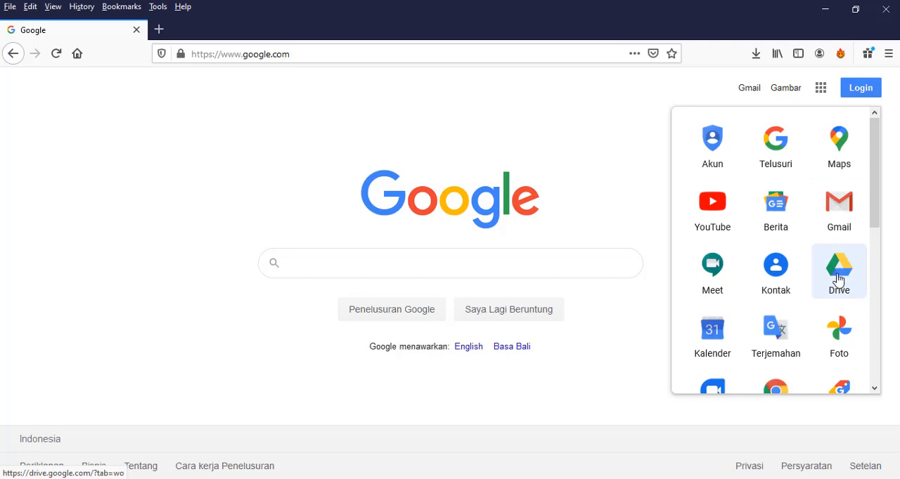
click(619, 163)
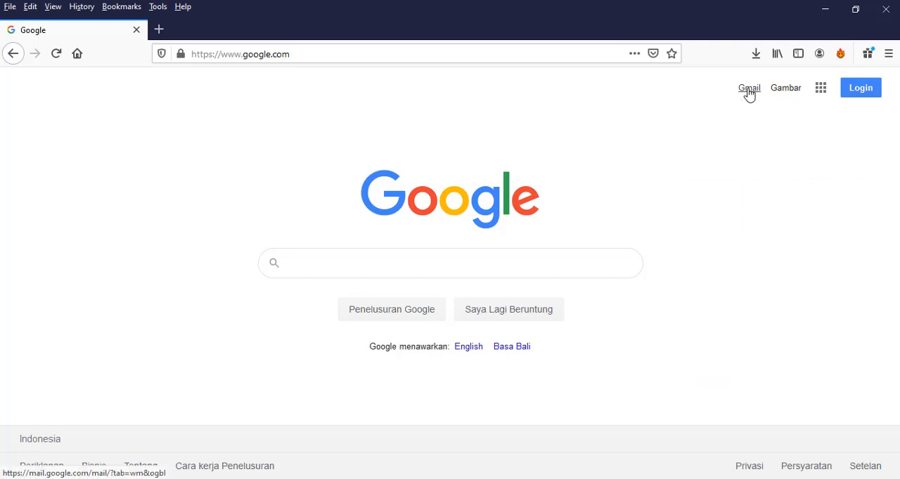
click(821, 87)
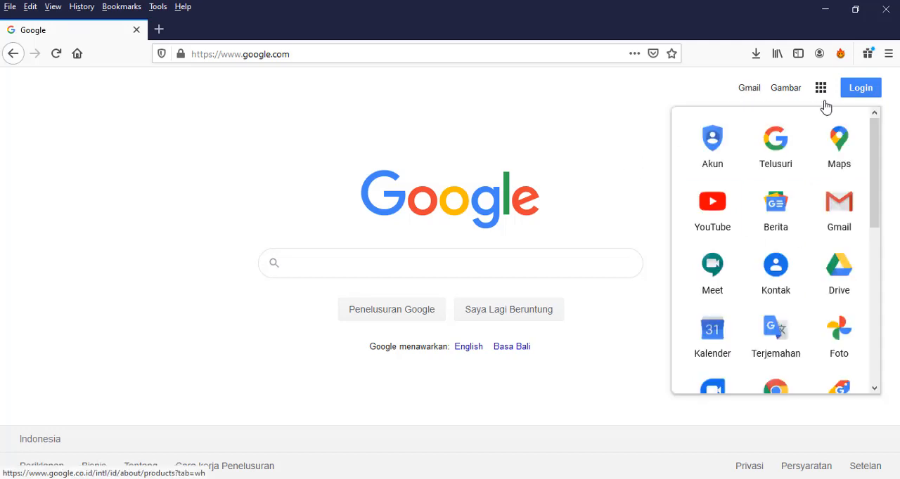
click(619, 124)
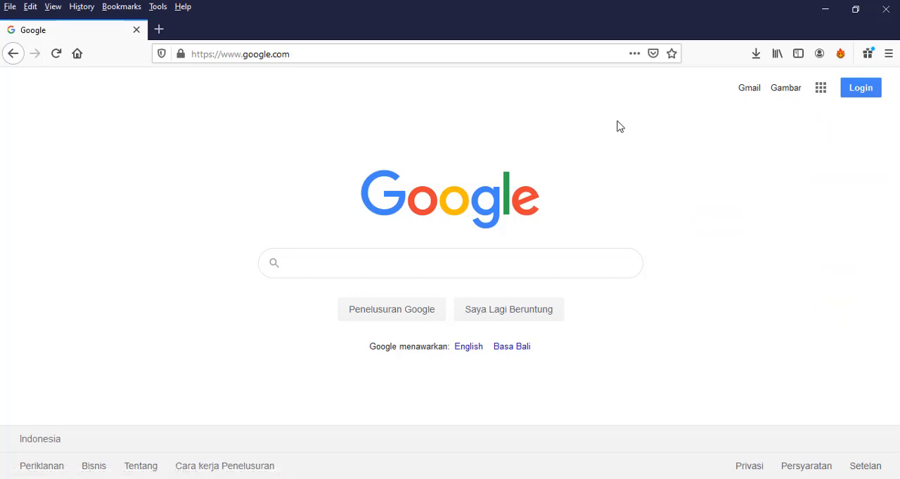
Open Google Drive by way of the Gmail inbox and close the Gmail tab.
click(748, 95)
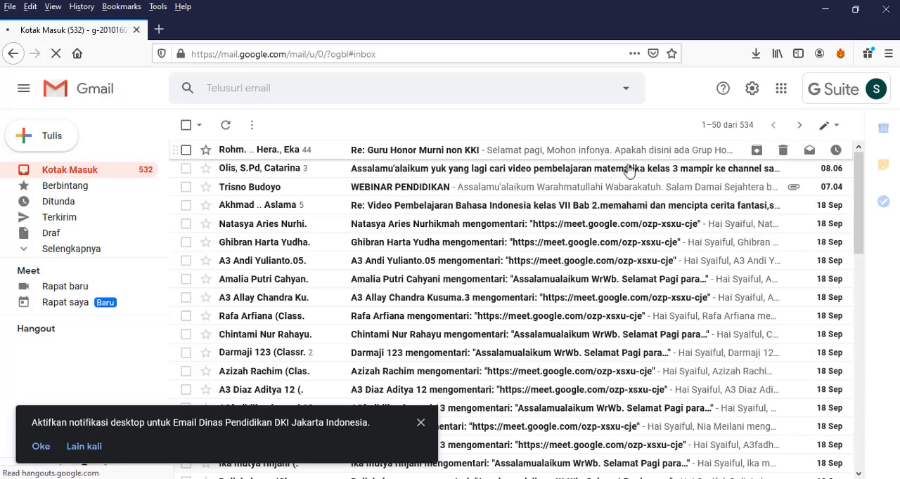
click(781, 92)
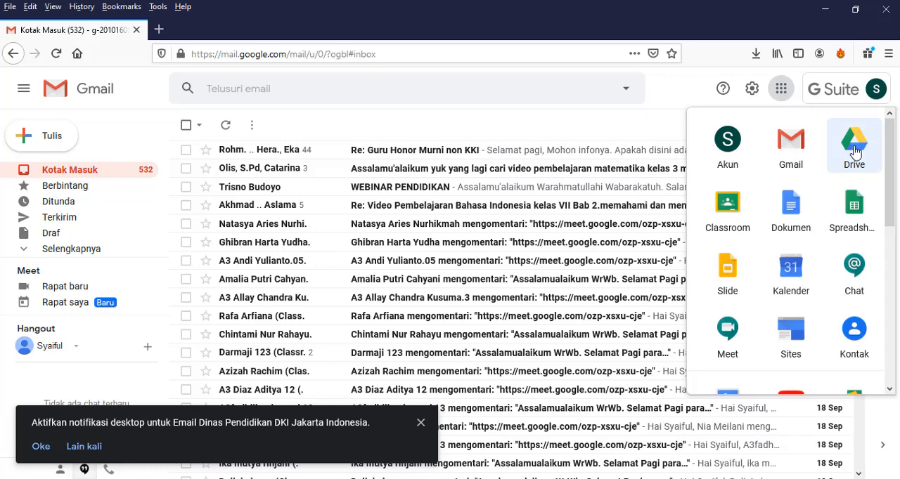
click(854, 148)
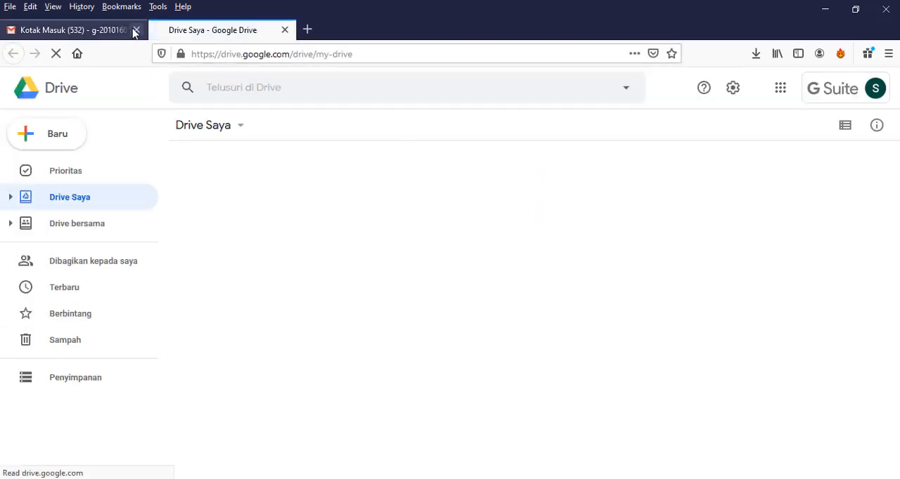
click(135, 30)
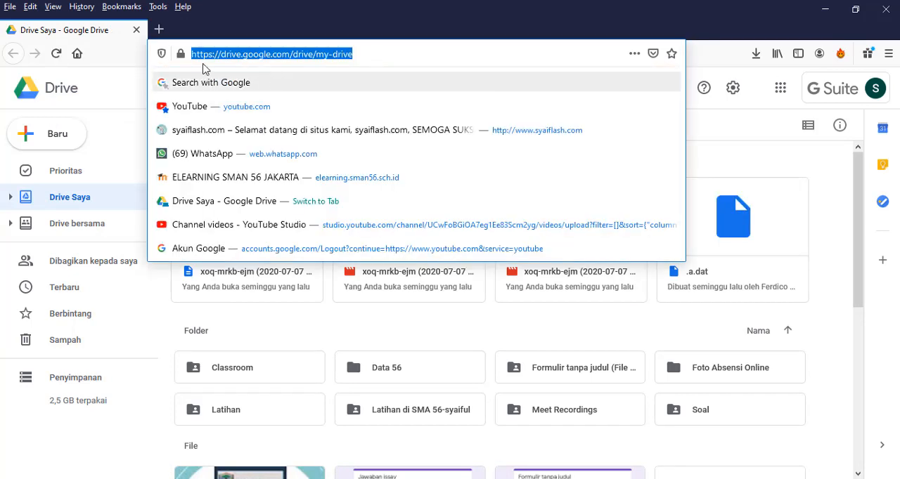
click(274, 55)
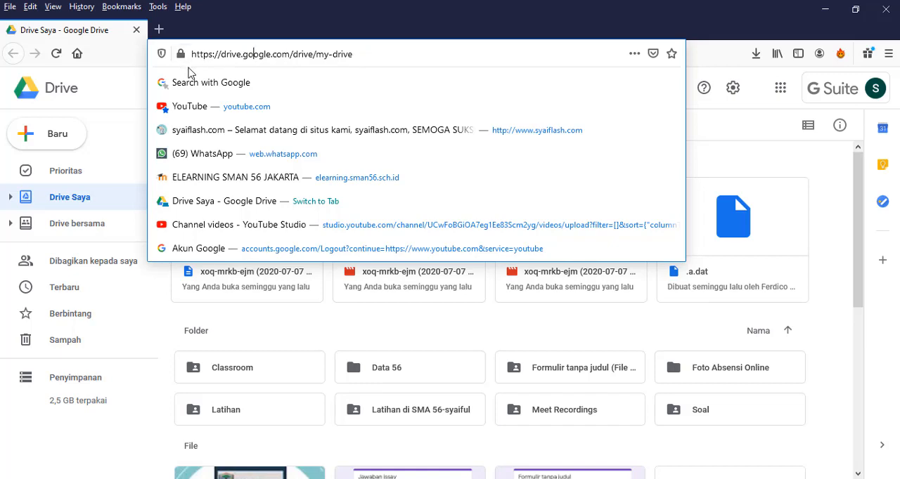
click(742, 115)
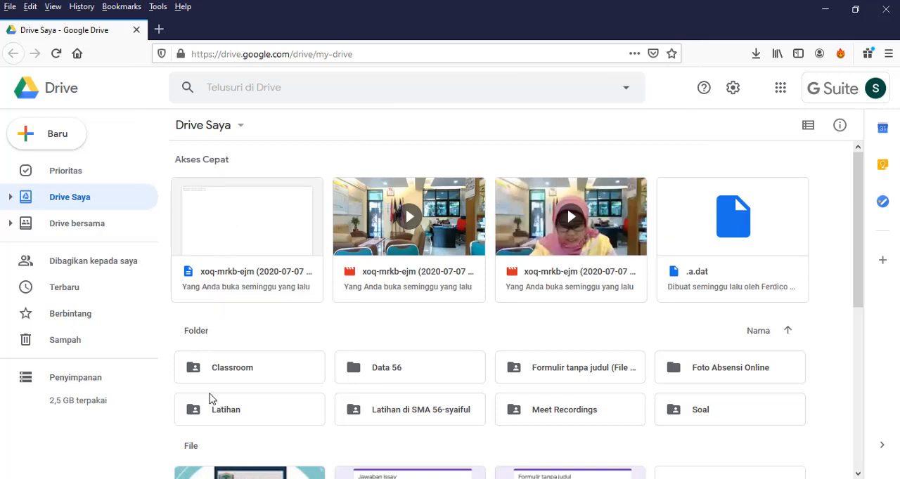
Look through the contents of Drive Saya and open the Latihan folder.
scroll(516, 326, down, 2)
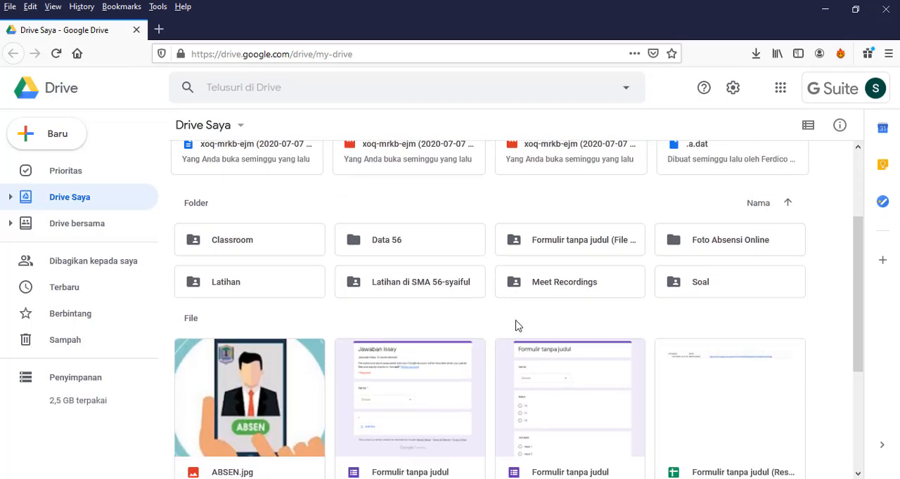
scroll(516, 325, down, 2)
scroll(516, 325, down, 1)
scroll(516, 329, up, 5)
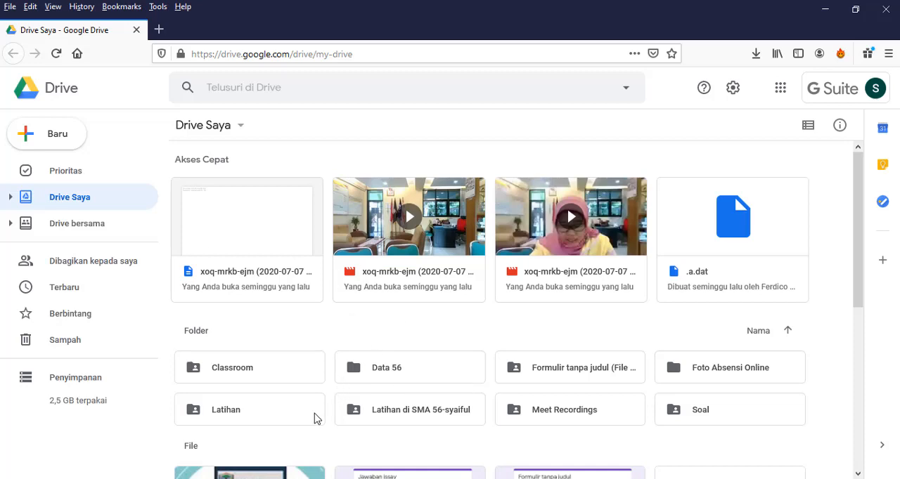
click(219, 416)
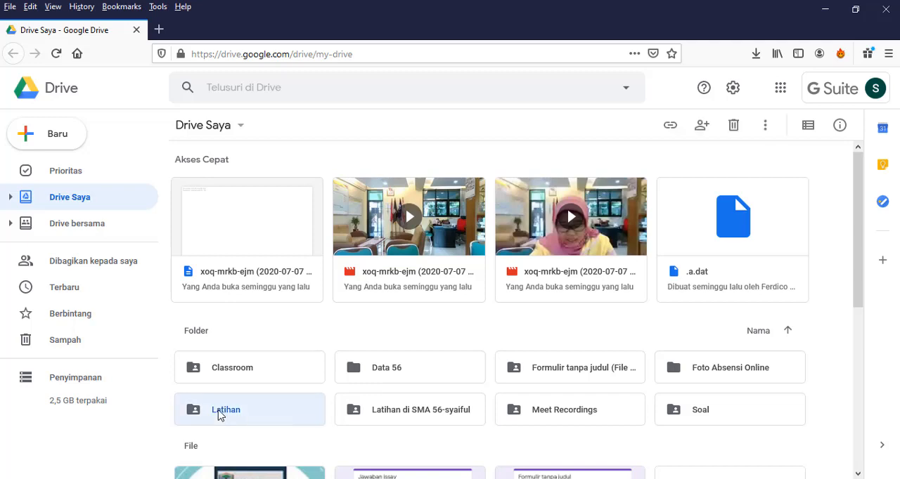
double_click(219, 416)
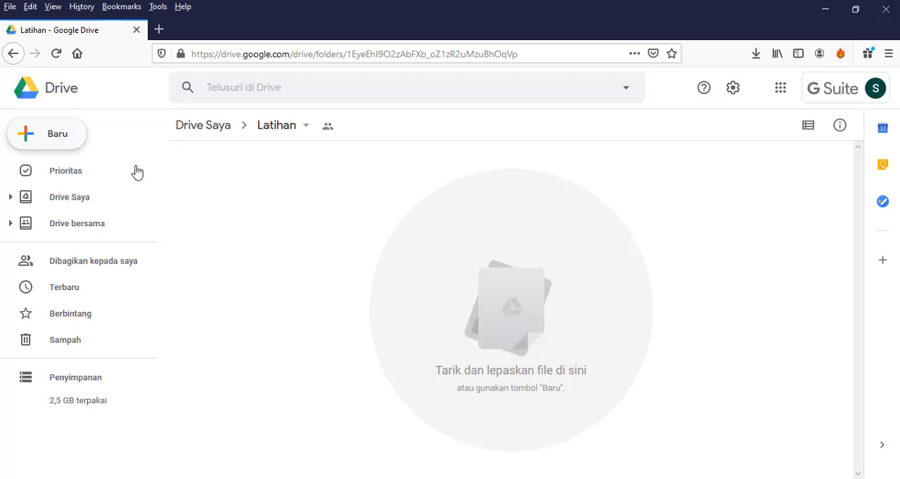
Create a folder named "Absensi SMA Negeri 56" inside the Latihan folder.
click(58, 135)
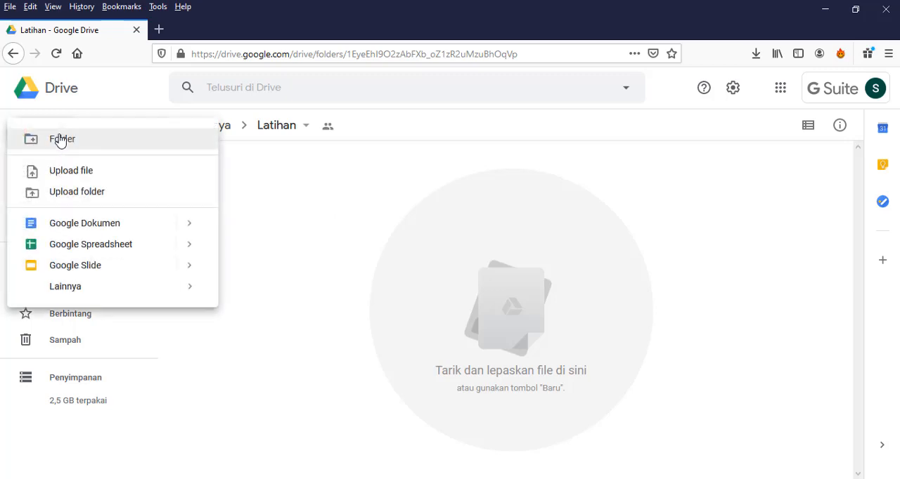
click(60, 140)
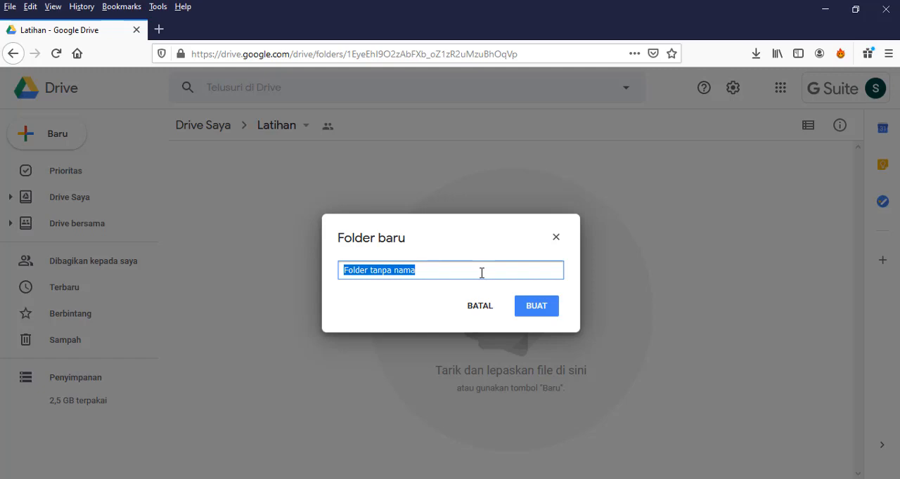
text(Abse)
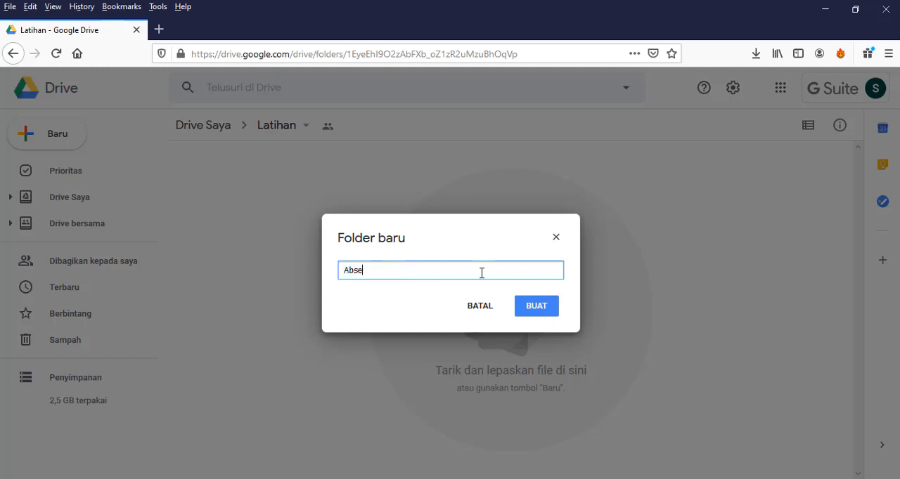
text(nsi SMA Negeri 56)
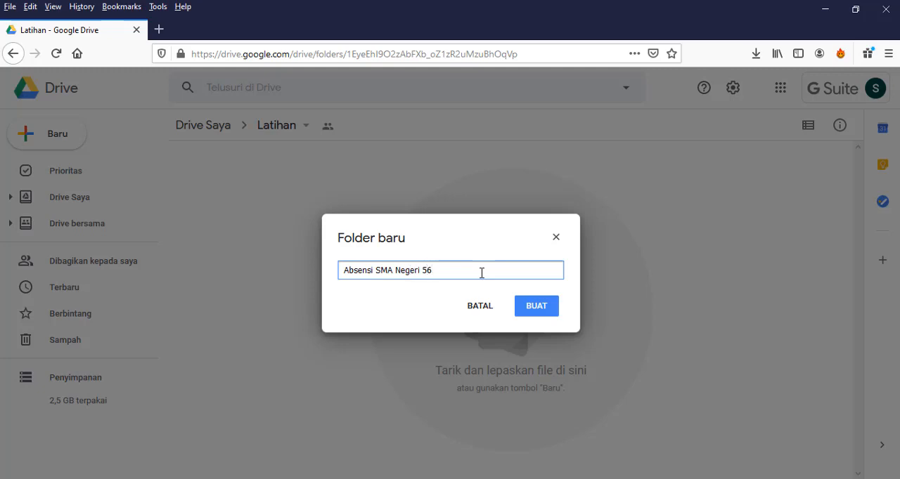
click(536, 306)
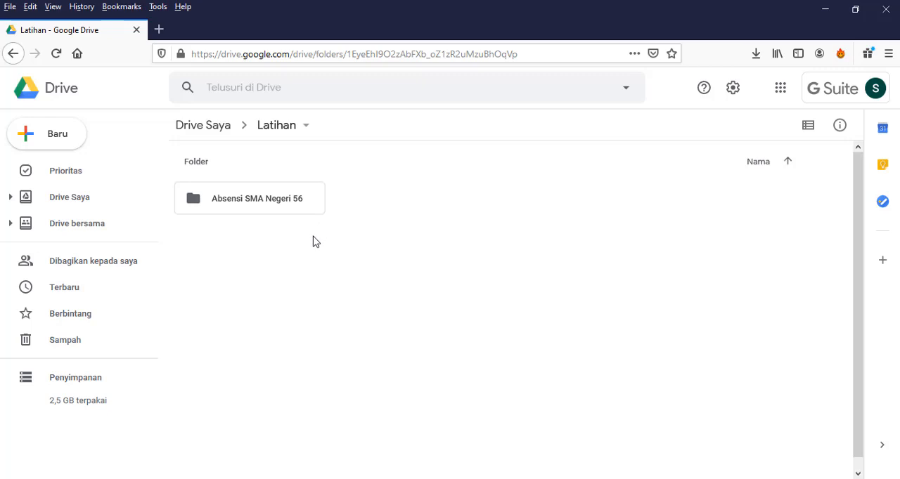
Open the Absensi SMA Negeri 56 folder and create a subfolder in it named "01 Absen Bulan Juli 2020".
click(273, 204)
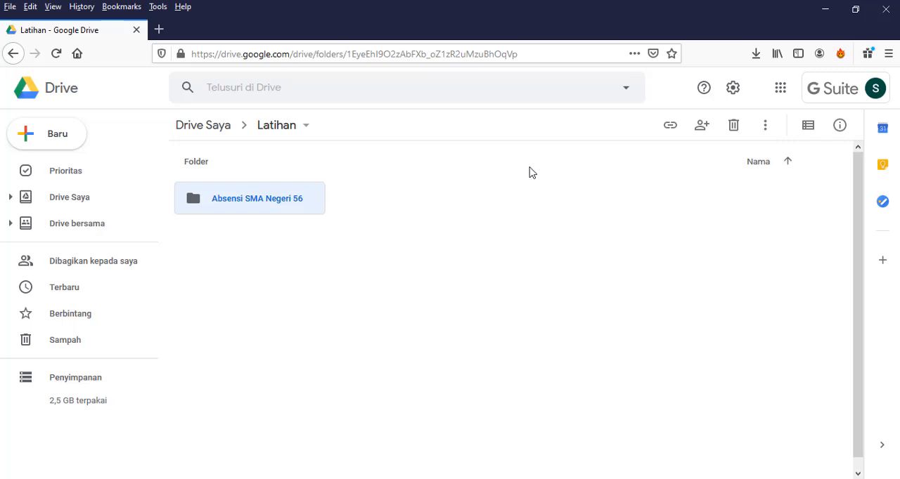
double_click(278, 204)
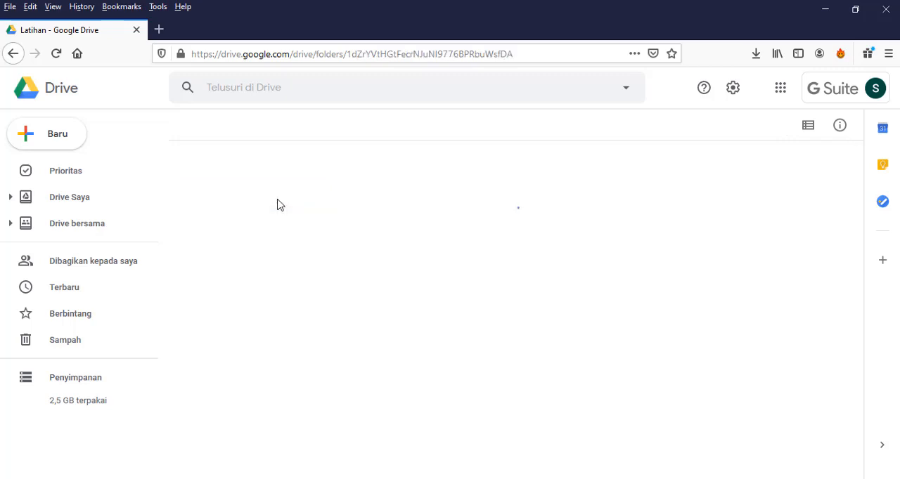
click(65, 143)
click(99, 151)
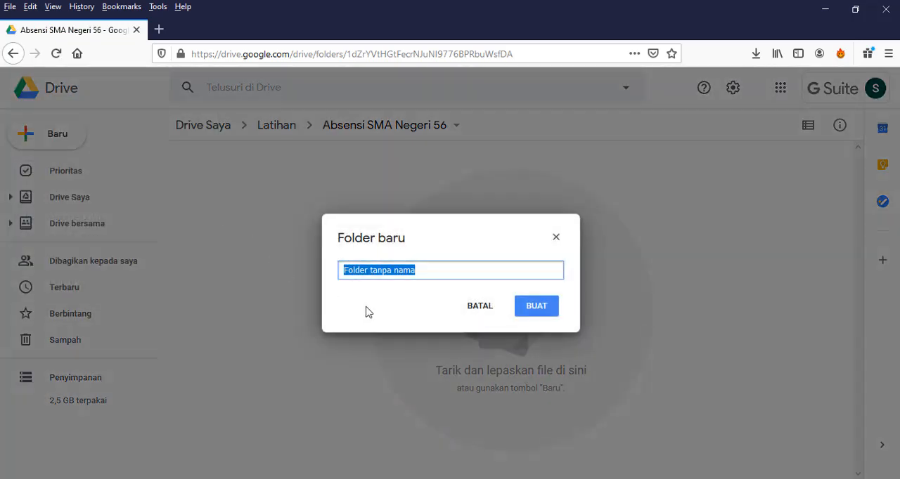
text(01)
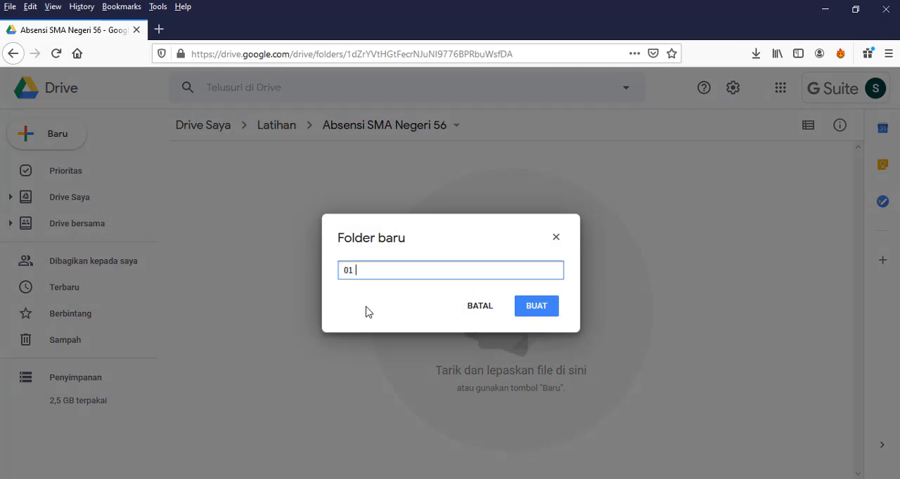
text( Absen Bulan )
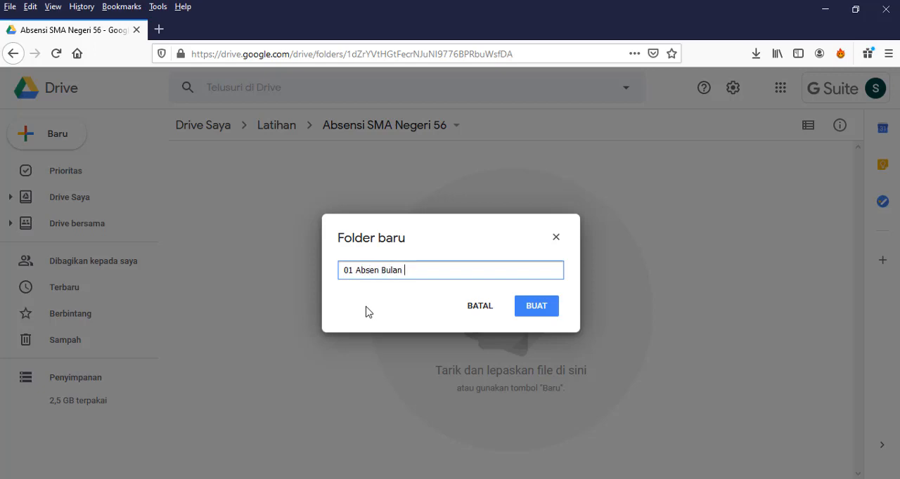
text(Juli 2020)
click(548, 309)
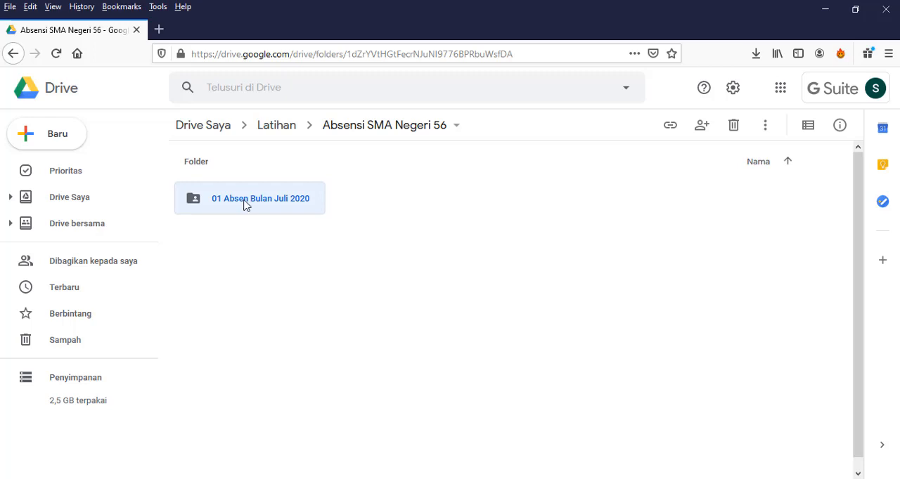
right_click(244, 204)
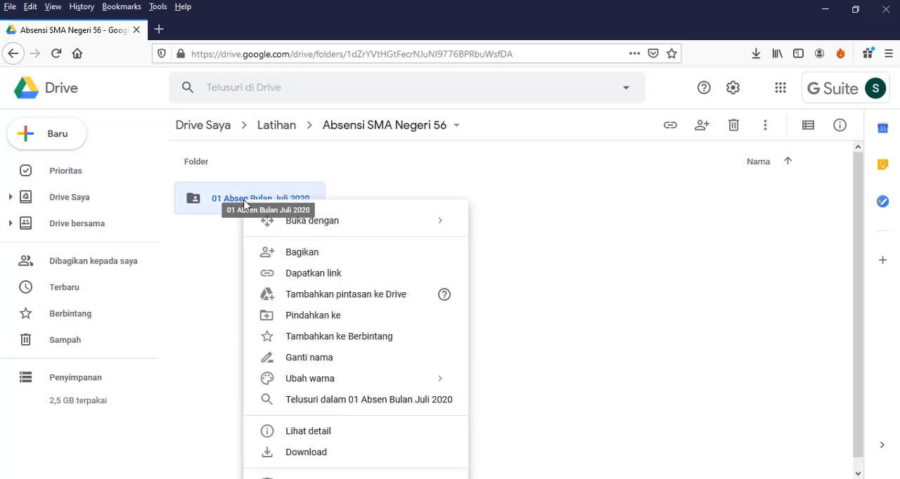
click(565, 208)
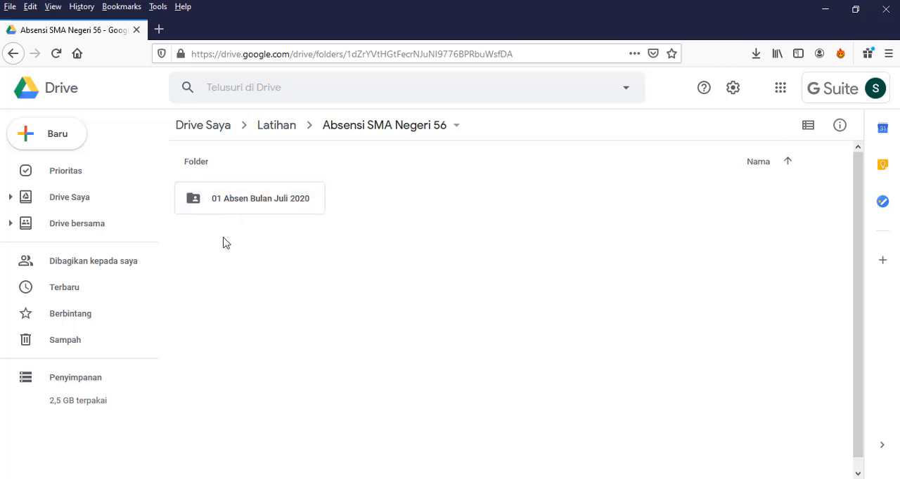
click(76, 135)
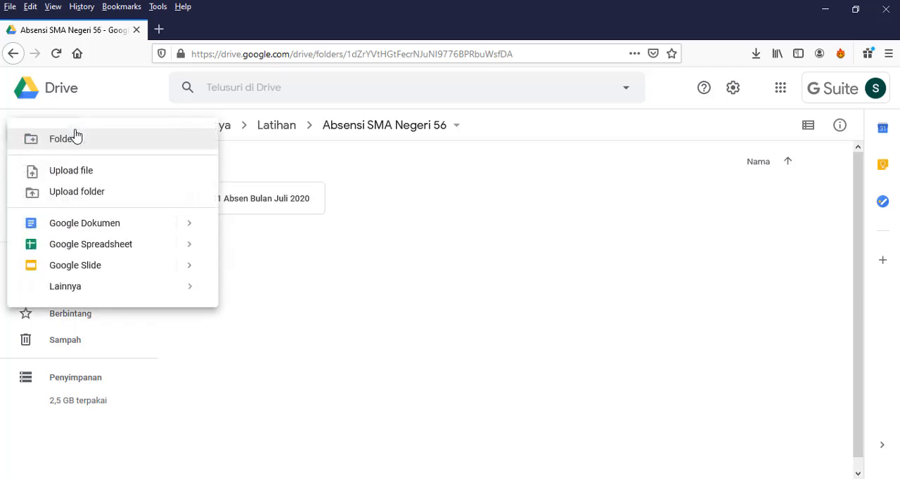
click(264, 208)
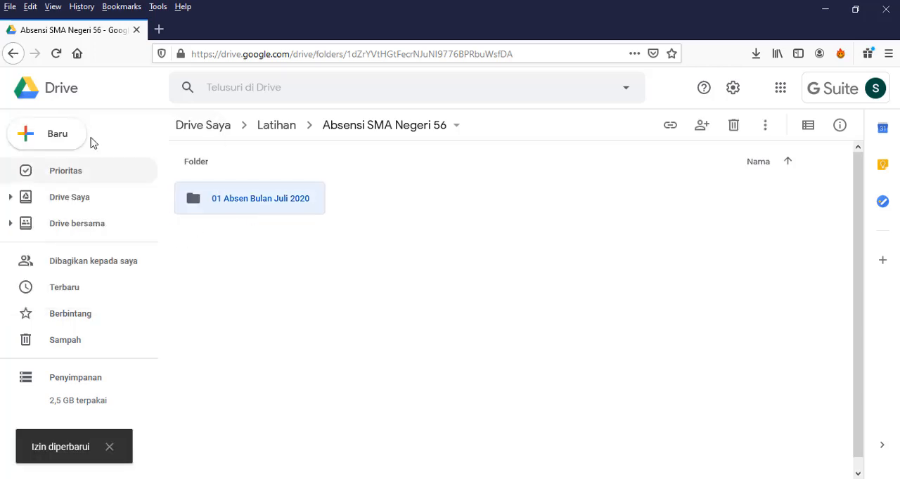
Create a subfolder named "02 Absen Bulan Agustus" inside the Absensi SMA Negeri 56 folder.
click(53, 136)
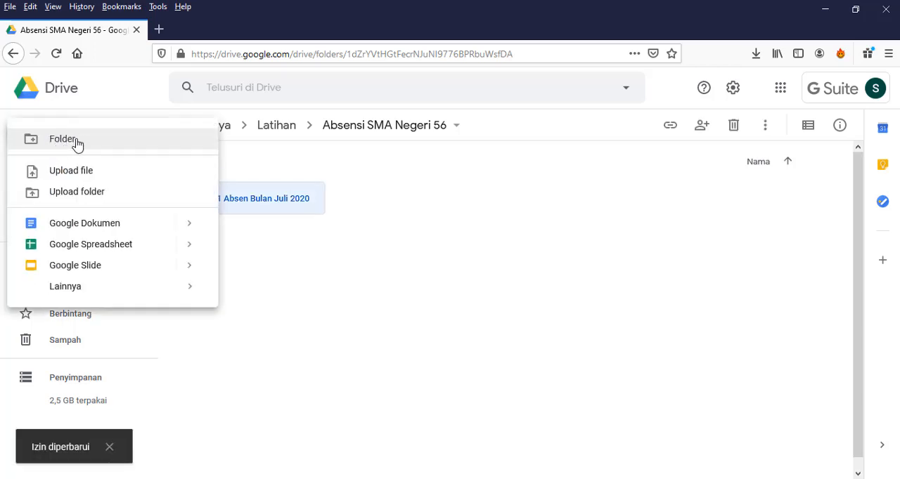
click(78, 138)
text(02 Absen Bulan Agustus)
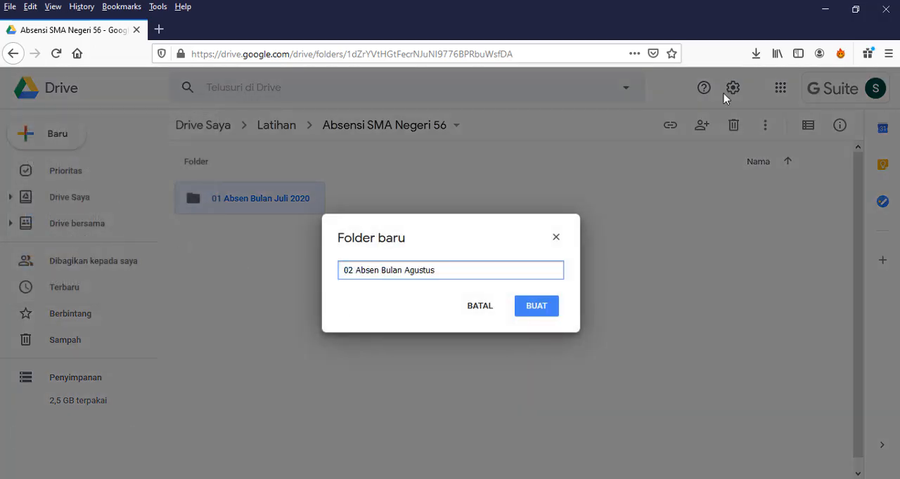
key(Return)
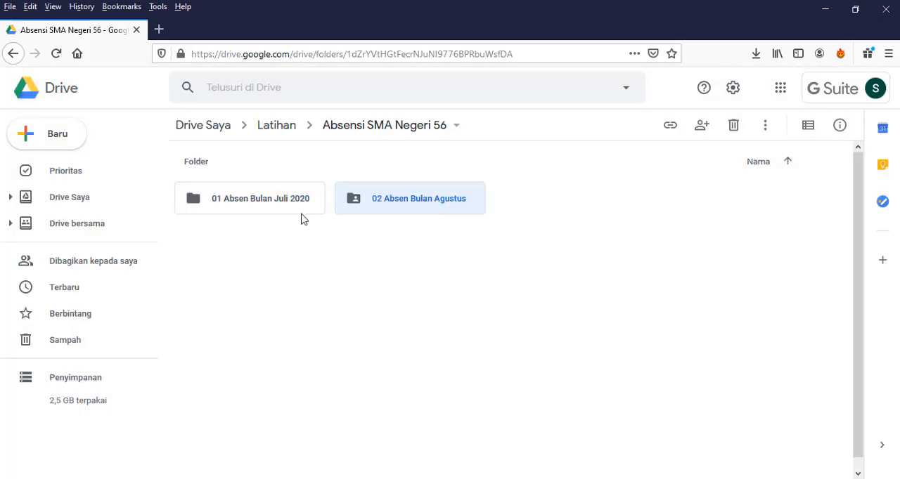
Create a subfolder named "03 Absen Bulan September" in the same Absensi SMA Negeri 56 folder.
key(shift+f)
text(03 Absen Bulan Se)
text(ptember)
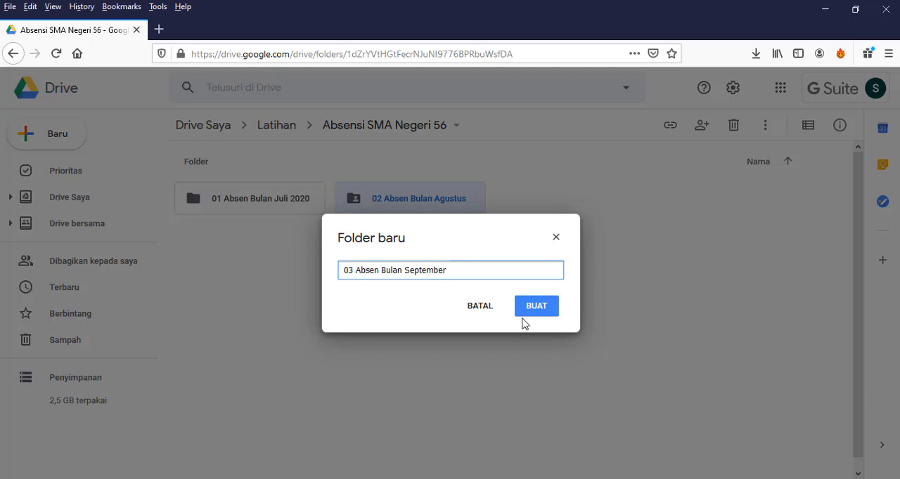
click(535, 306)
Add a subfolder named "04 Absen Bulan Oktober 2020" to the Absensi SMA Negeri 56 folder.
click(53, 135)
click(56, 138)
text(04 Absen Bulan Oktober 2020)
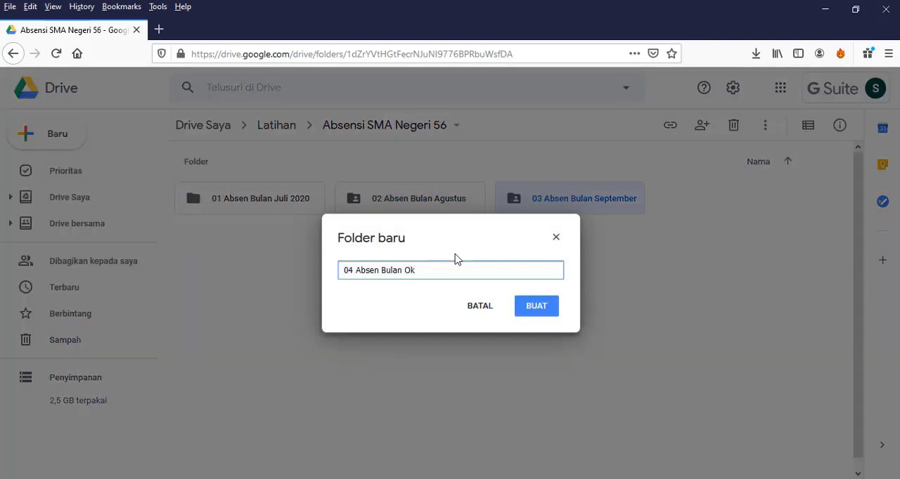
click(520, 307)
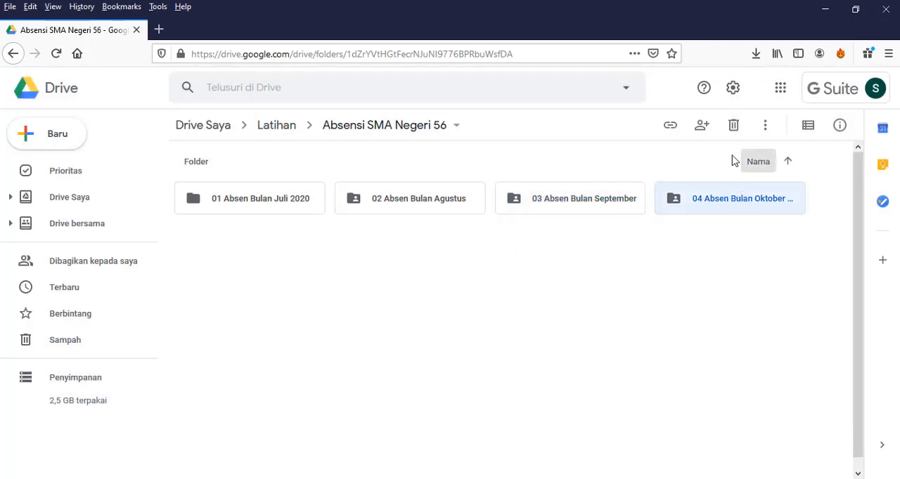
Show the subfolders in list layout and rename the August folder to "02 Absen Bulan Agustus 2020".
click(810, 128)
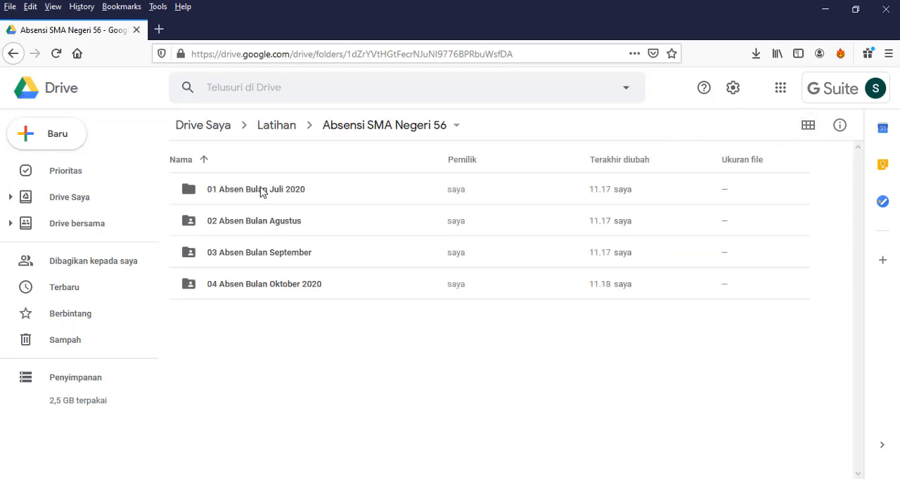
click(286, 220)
right_click(287, 232)
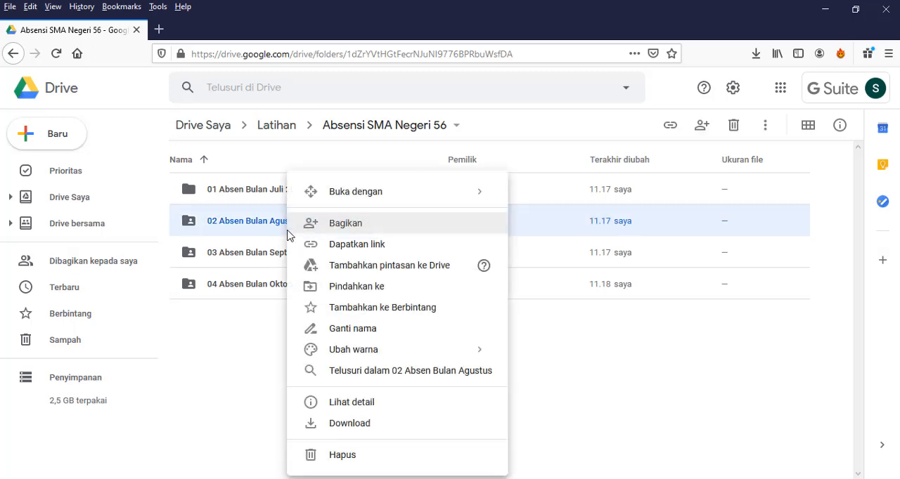
click(353, 329)
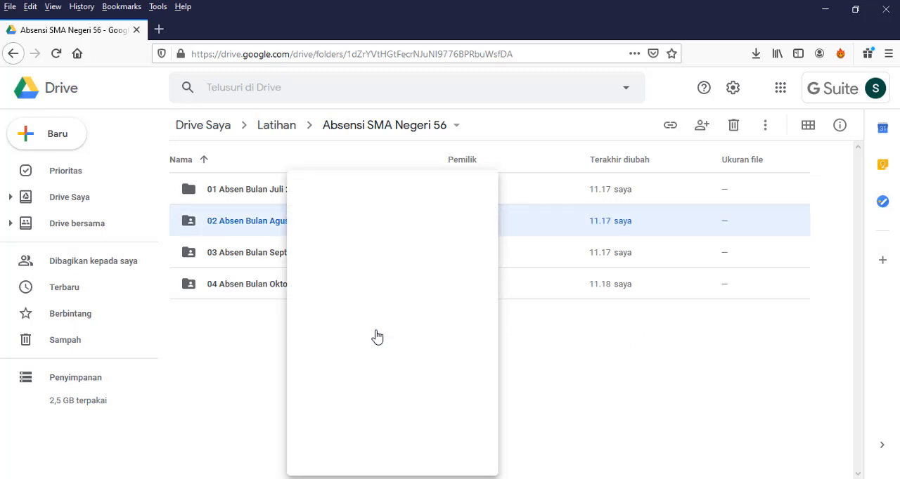
click(444, 270)
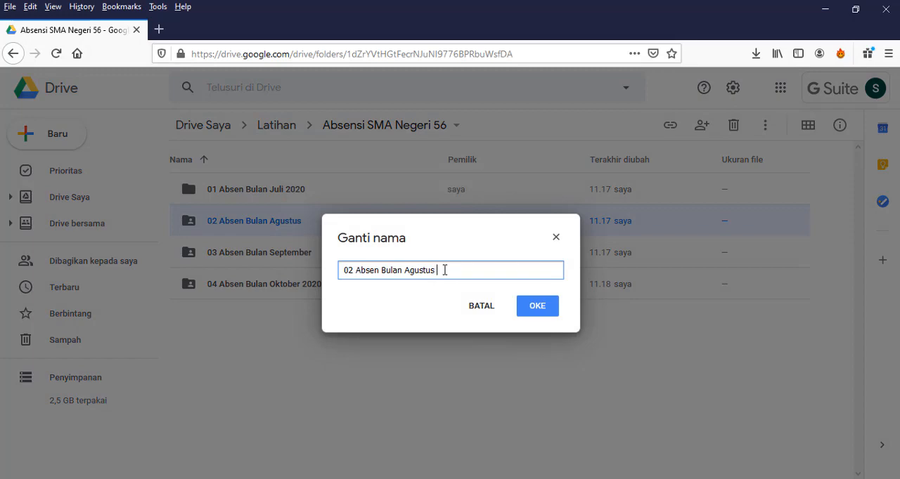
text(2020)
click(538, 309)
Rename the September folder to "03 Absen Bulan September 2020" and clear the selection.
click(301, 256)
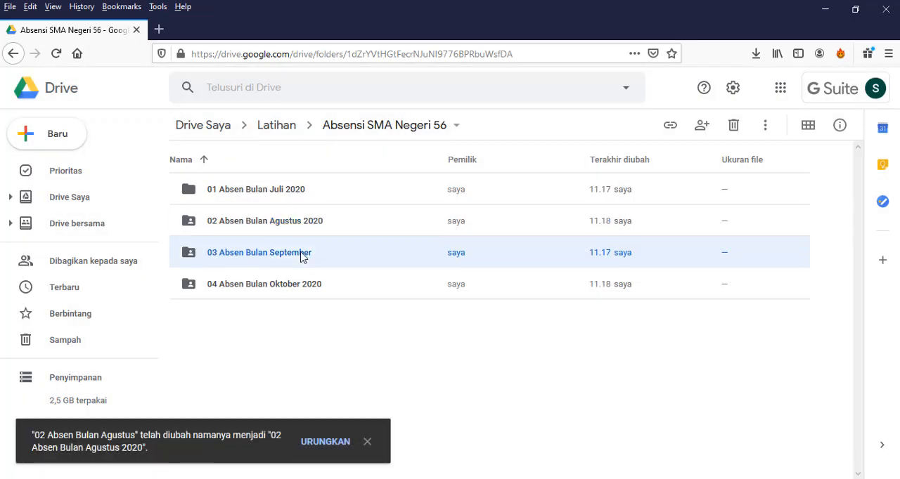
right_click(301, 256)
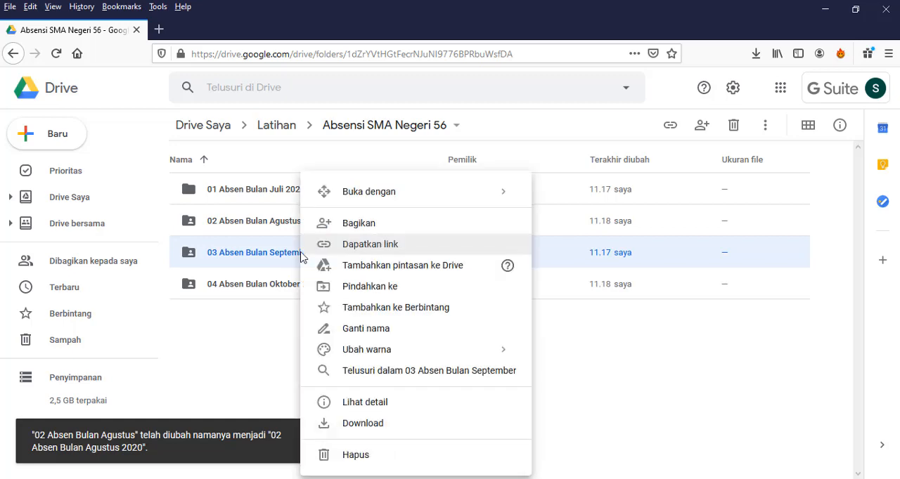
click(401, 329)
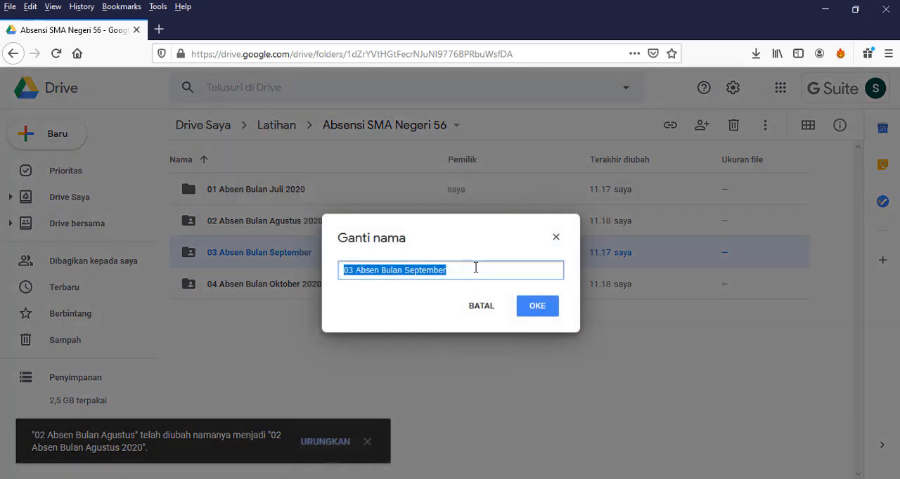
click(474, 269)
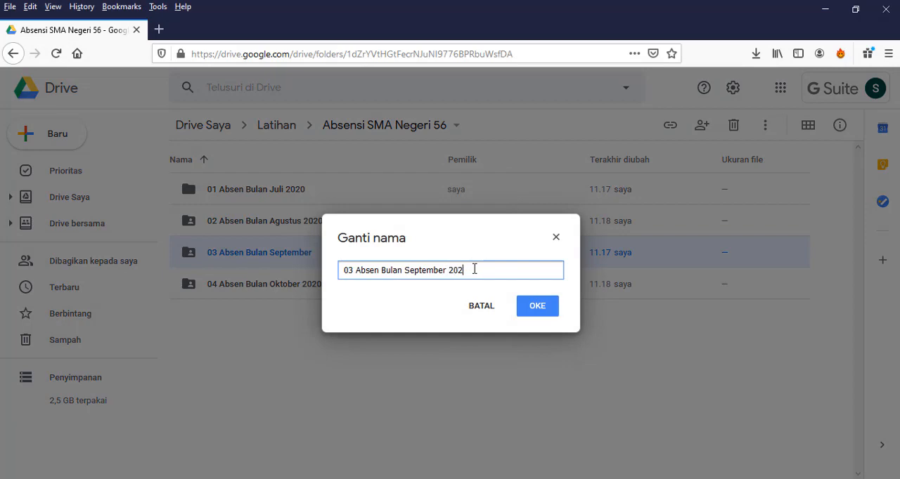
text(2020)
click(549, 316)
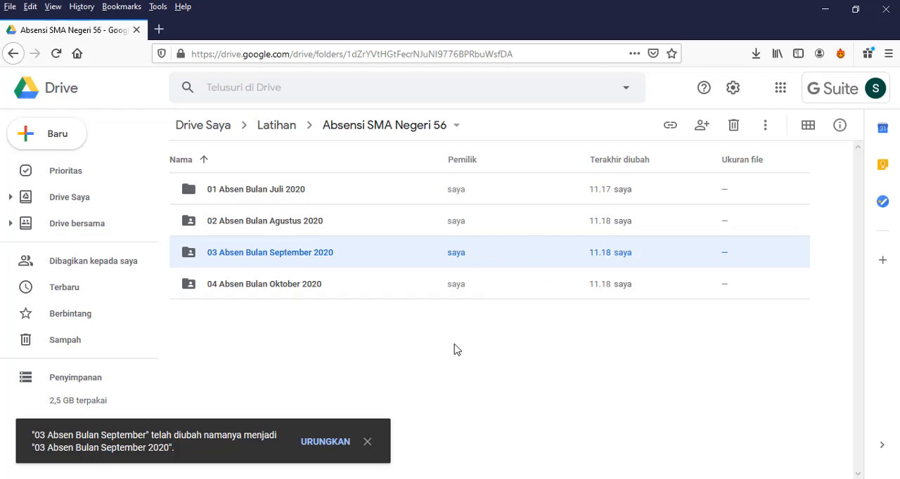
click(451, 387)
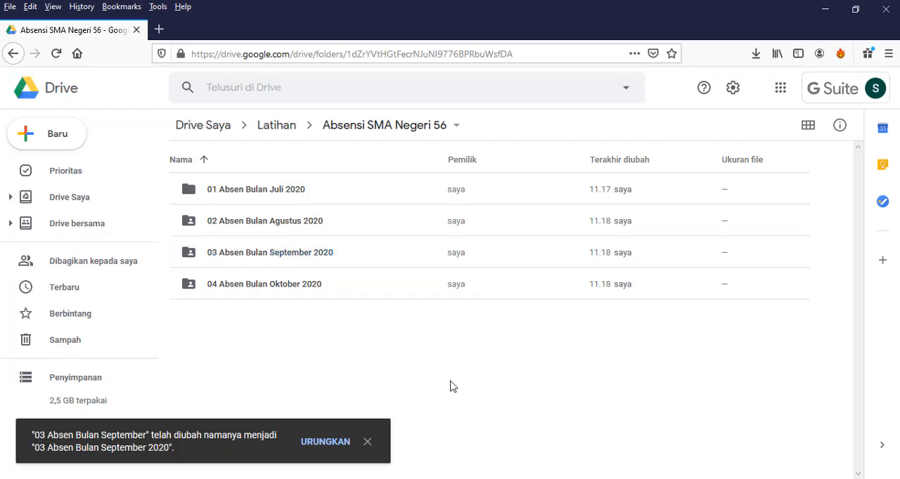
Open the 01 Absen Bulan Juli 2020 folder in Drive, and in File Explorer open 03 Bulan Juli 2020 within Absen SMA 56.
click(257, 190)
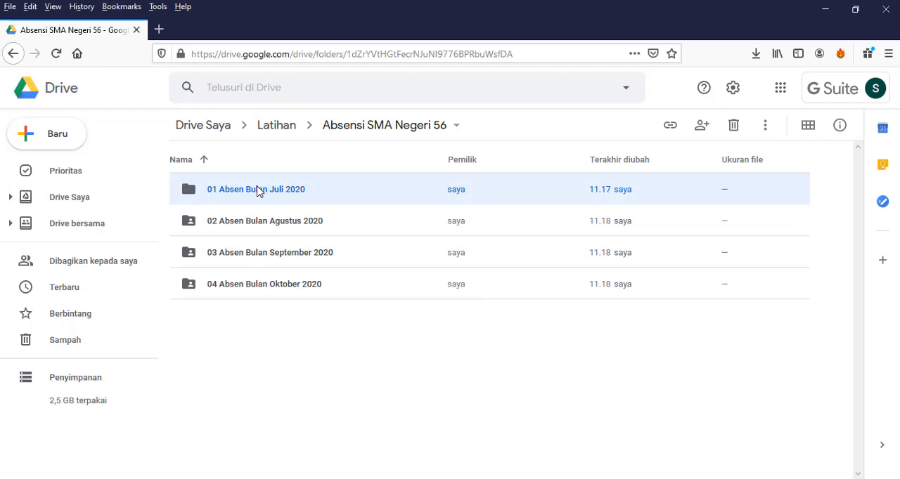
double_click(257, 190)
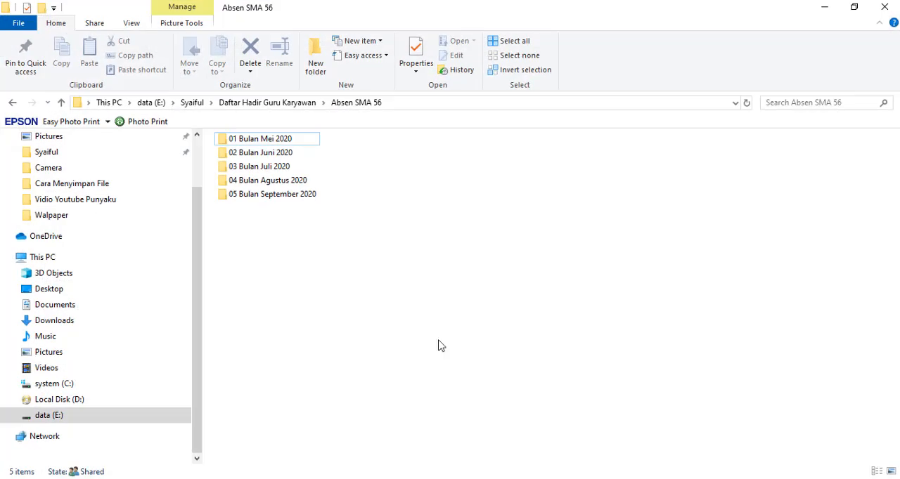
double_click(262, 141)
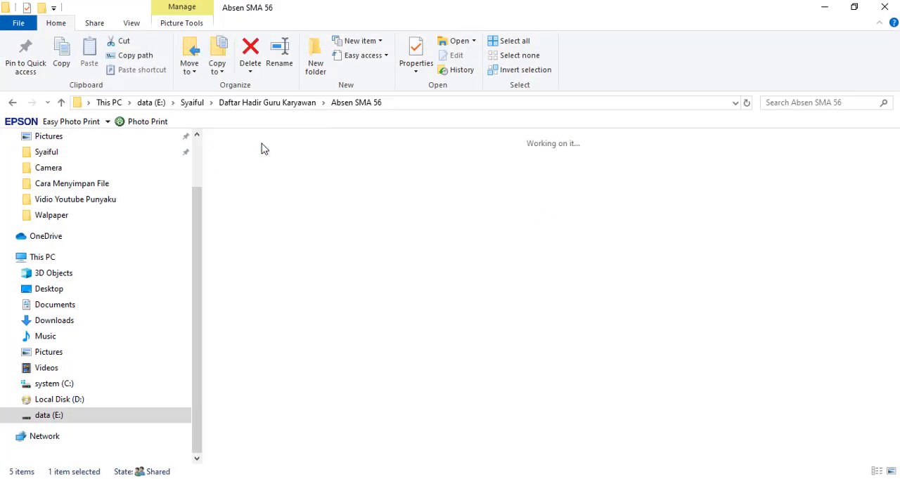
click(353, 102)
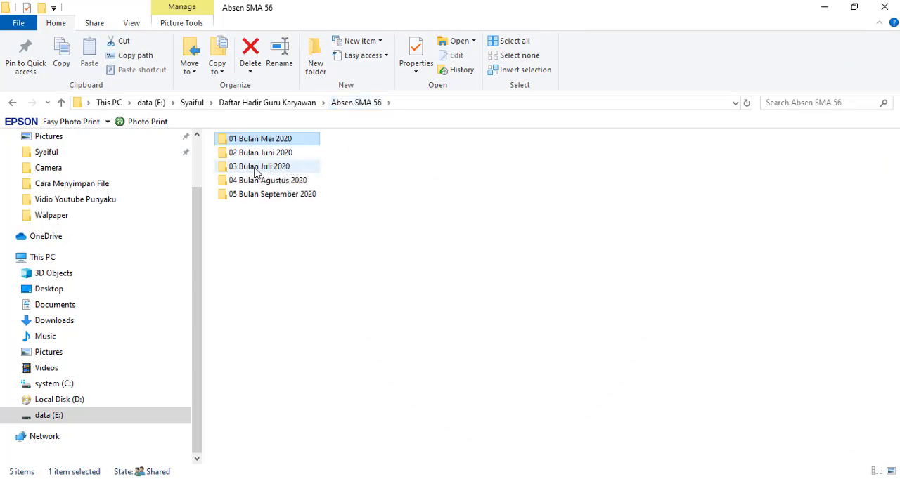
double_click(256, 169)
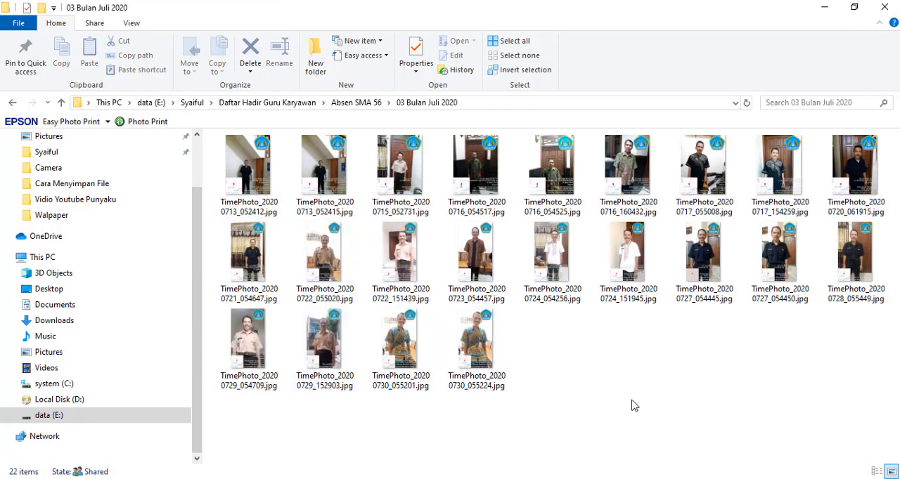
drag(632, 401, 236, 156)
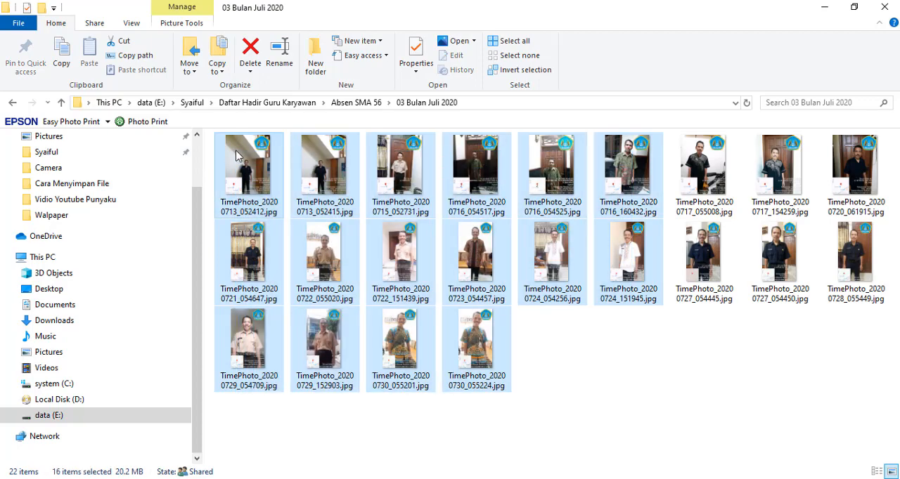
click(661, 411)
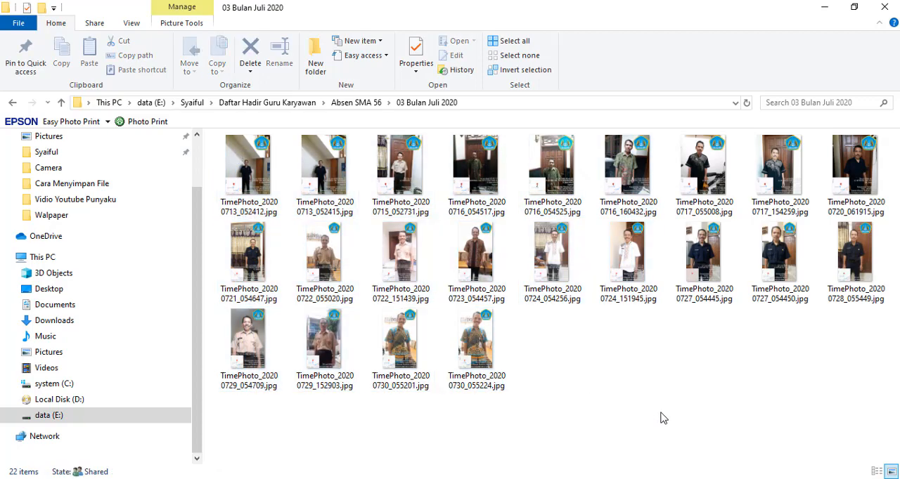
drag(661, 412, 236, 160)
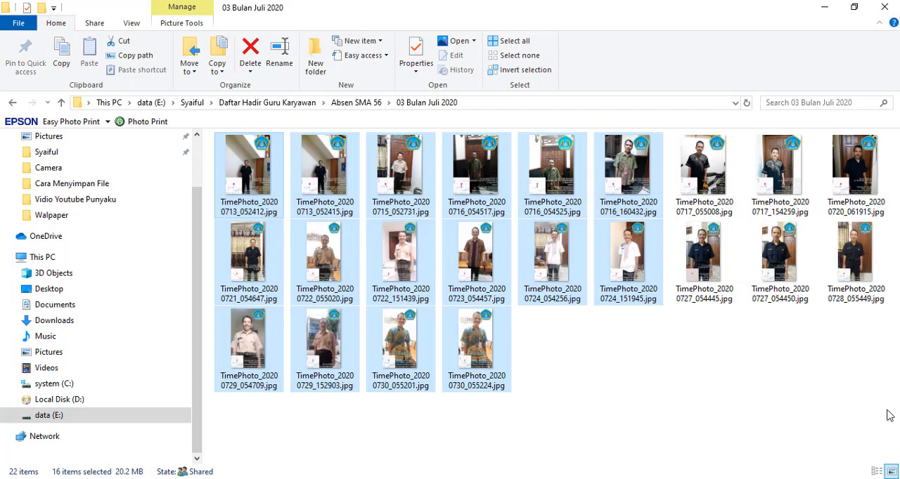
click(738, 415)
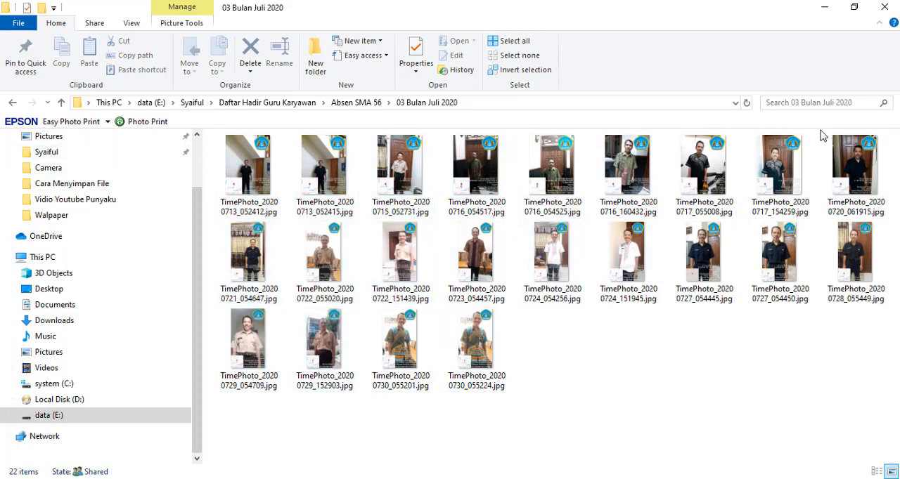
Change the display of the July attendance photos in File Explorer from large icons to List.
right_click(597, 393)
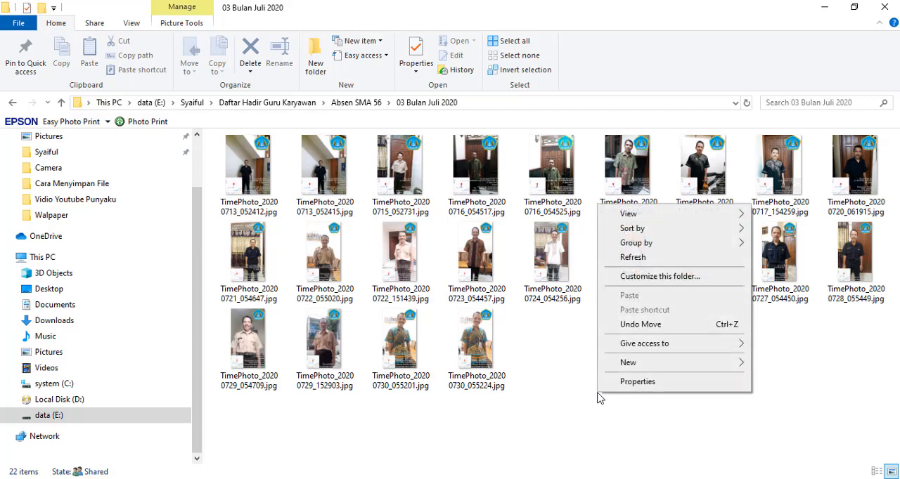
mouse_move(668, 215)
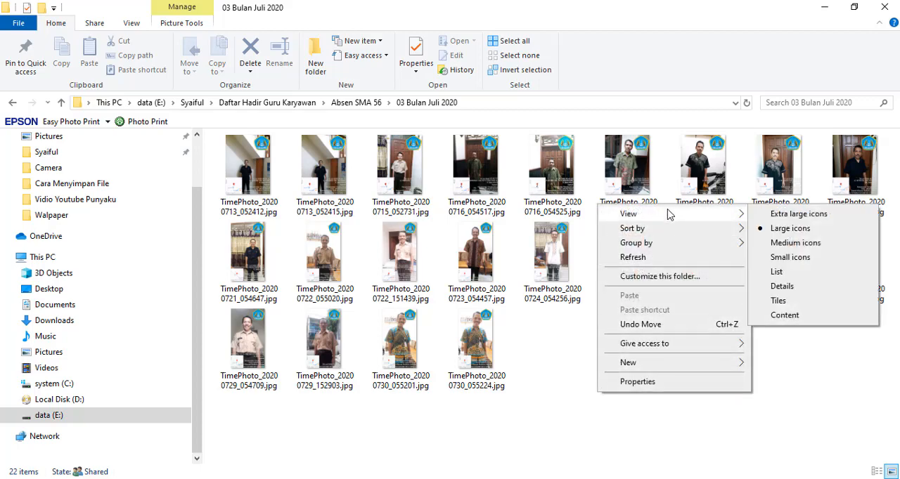
click(789, 273)
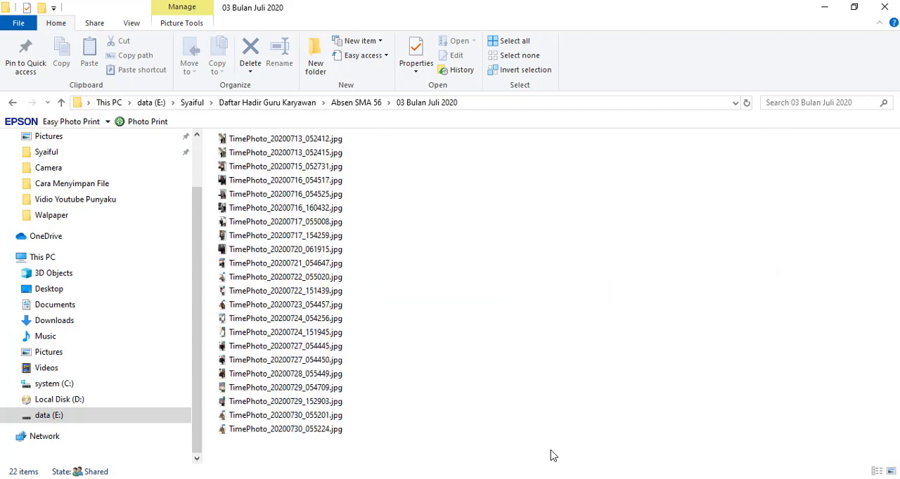
right_click(553, 336)
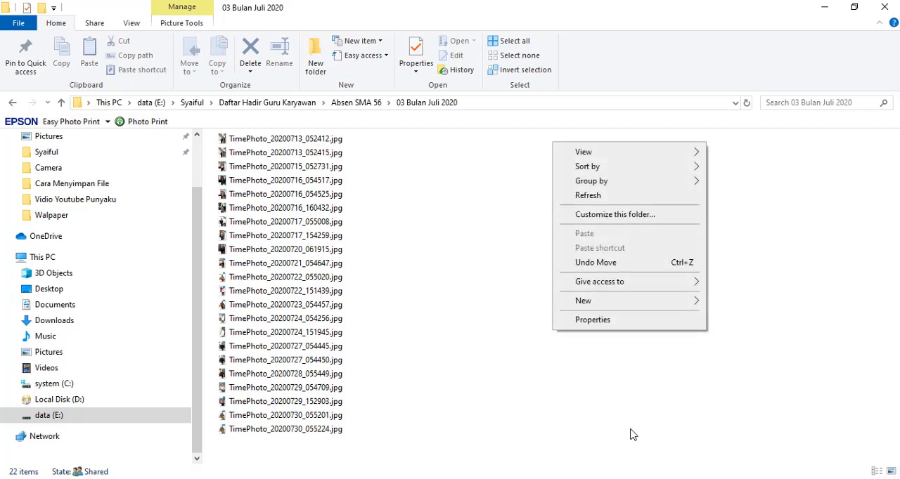
Upload all photos from 03 Bulan Juli 2020 into Drive's 01 Absen Bulan Juli 2020 folder and return to Absensi SMA Negeri 56.
drag(630, 434, 217, 130)
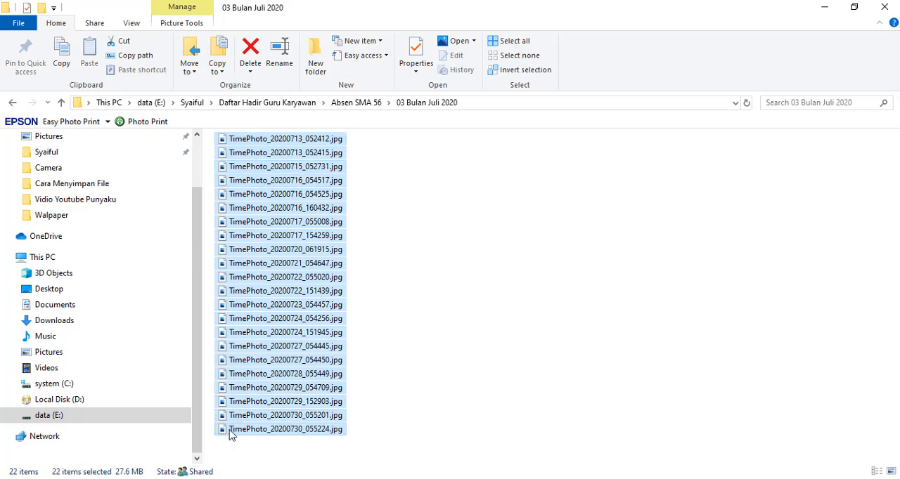
drag(231, 432, 474, 310)
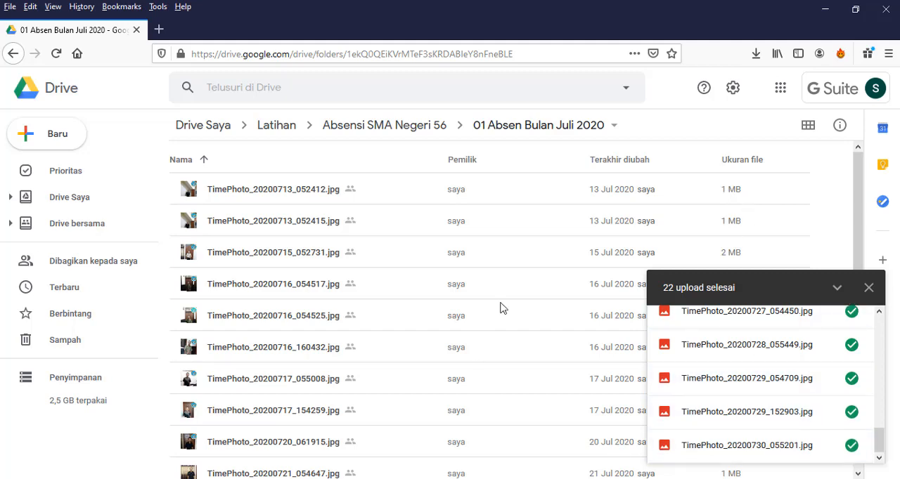
click(415, 136)
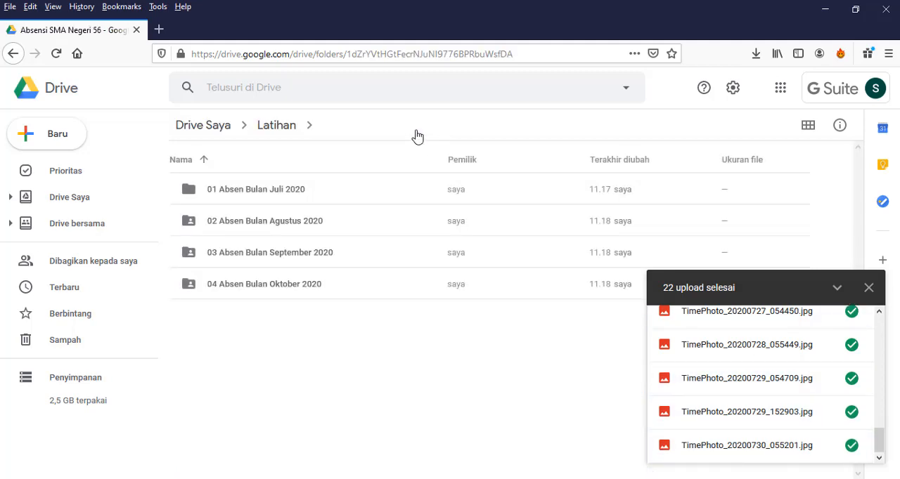
click(868, 288)
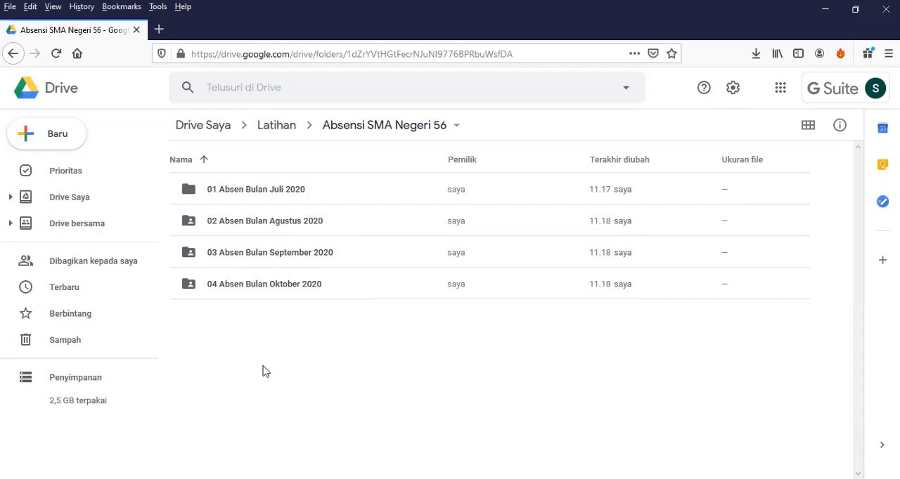
Open the 02 Absen Bulan Agustus 2020 folder in Drive.
click(276, 252)
click(278, 290)
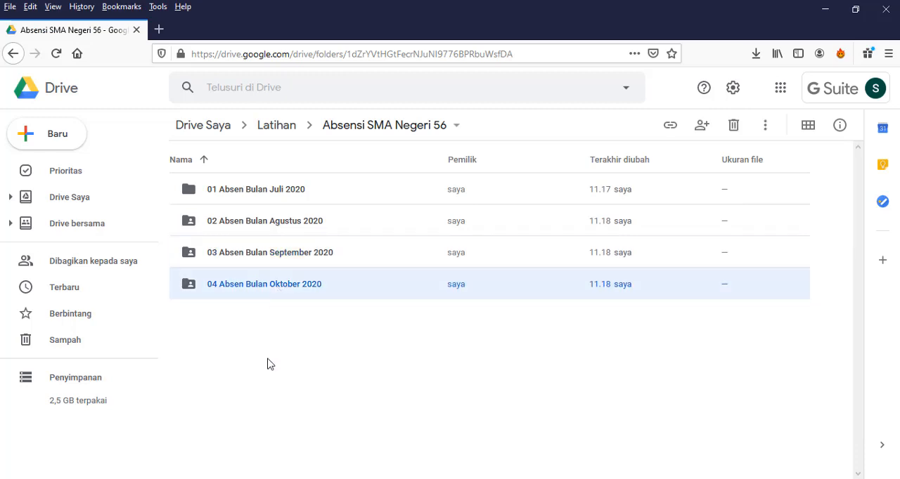
click(269, 363)
click(255, 228)
double_click(255, 229)
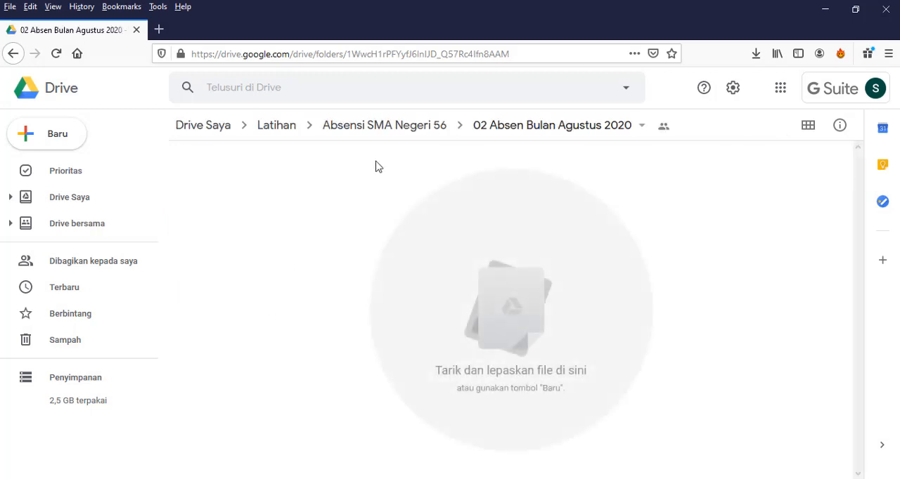
Examine the link-sharing settings of the 01 Absen Bulan Juli 2020 folder inside Absensi SMA Negeri 56, and close them.
click(545, 128)
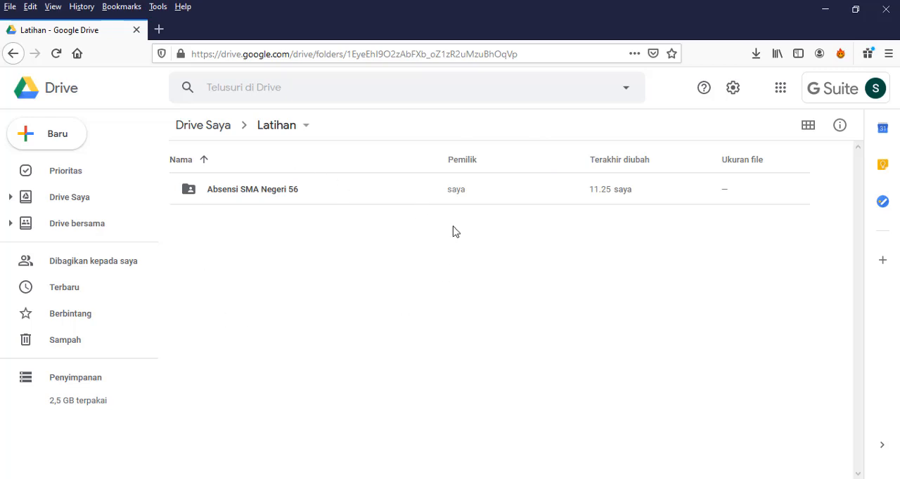
double_click(234, 192)
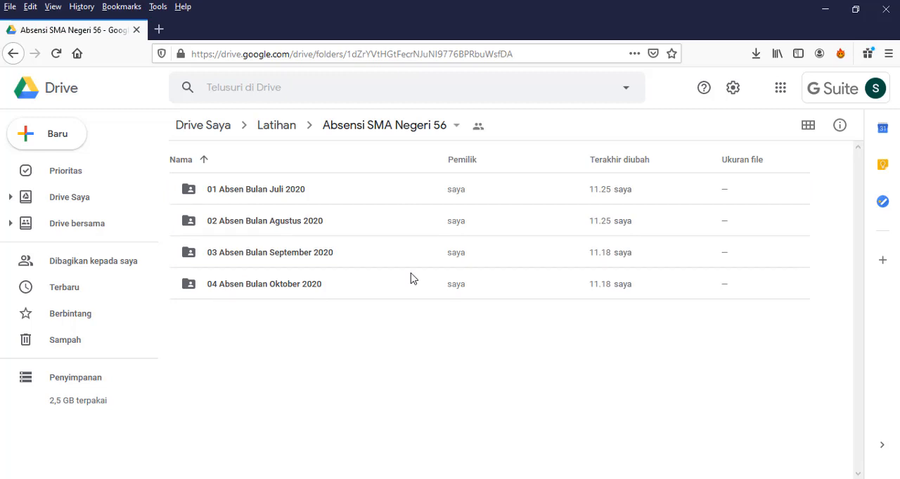
click(195, 197)
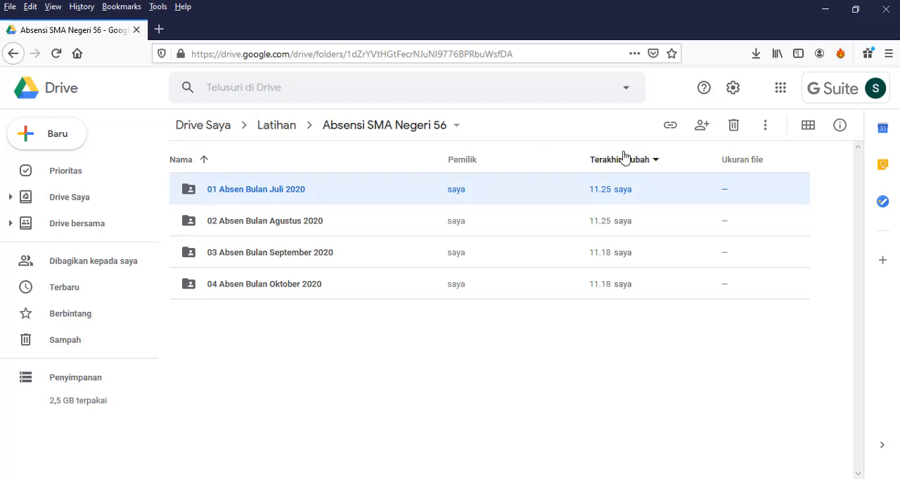
click(670, 128)
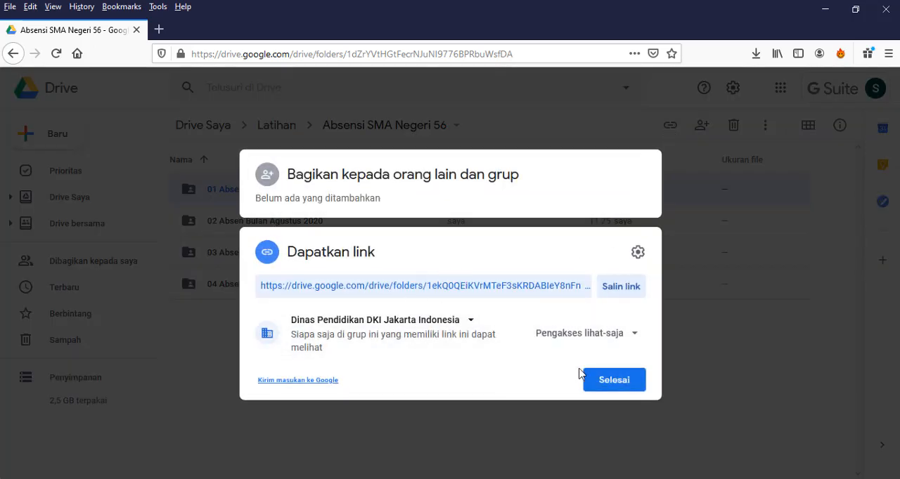
click(626, 383)
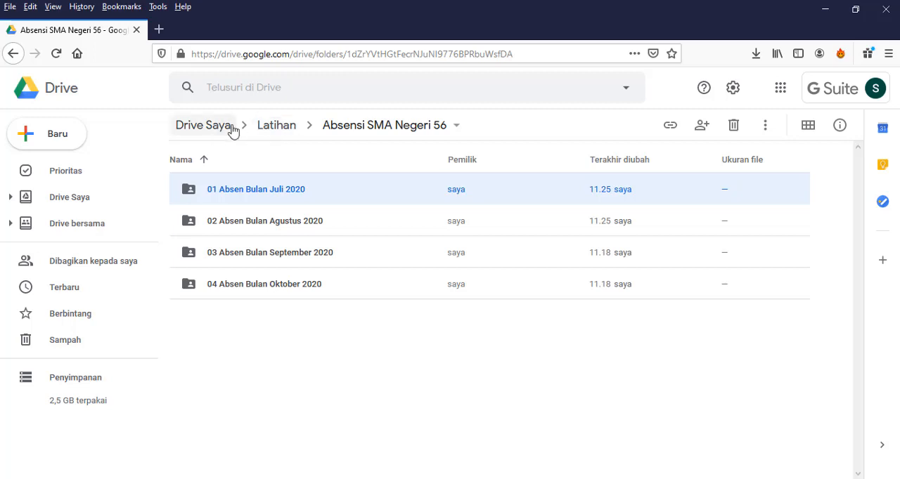
Return to Latihan and set the Absensi SMA Negeri 56 folder's link access to Siapa saja yang memiliki link.
click(275, 127)
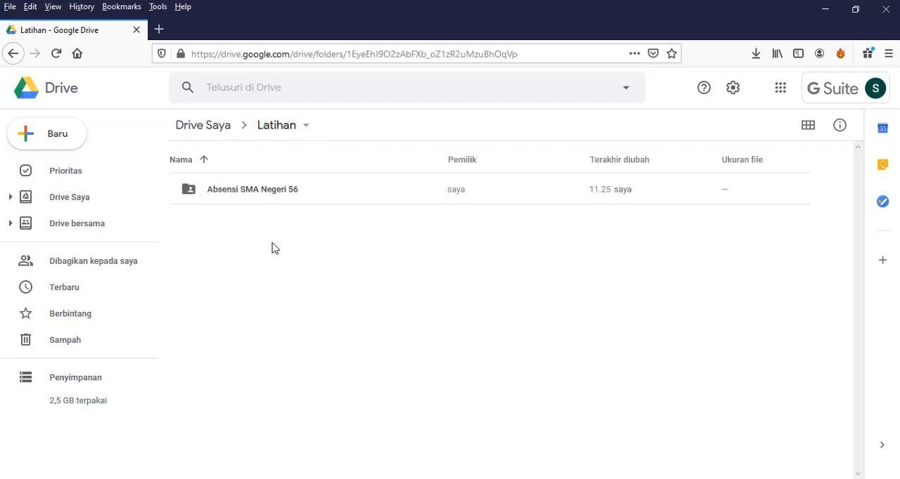
click(258, 196)
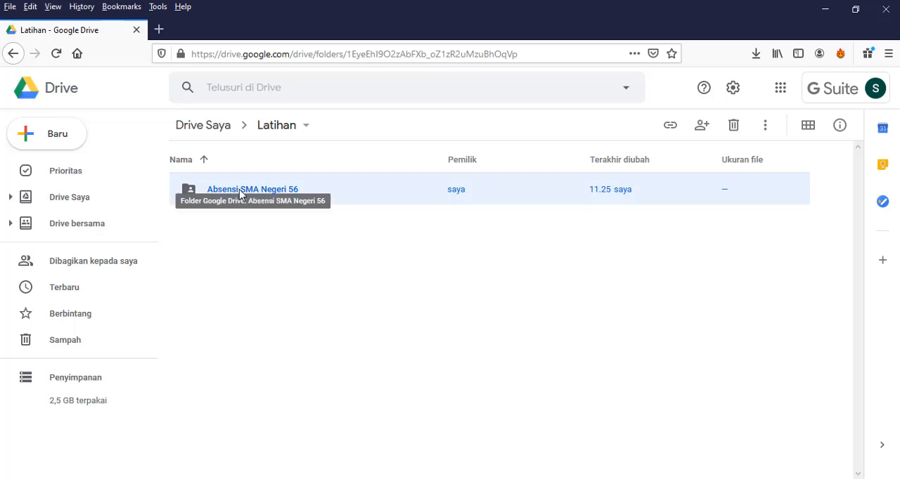
click(670, 125)
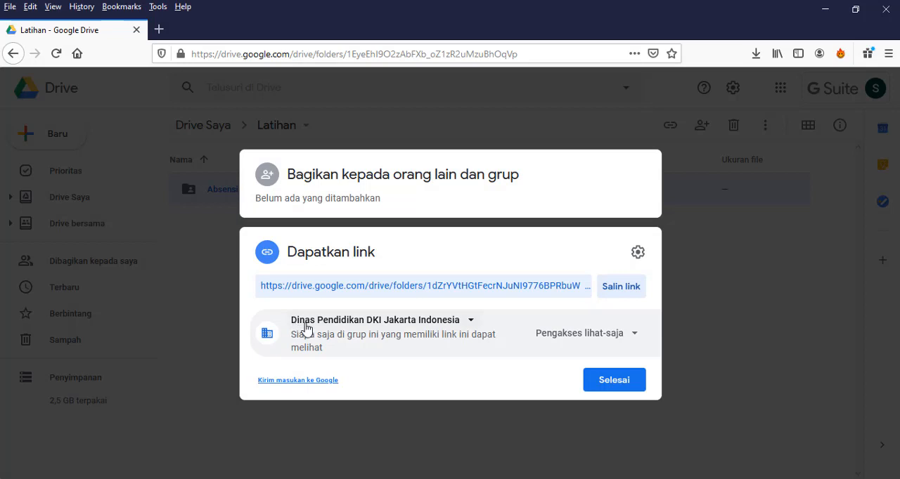
click(473, 328)
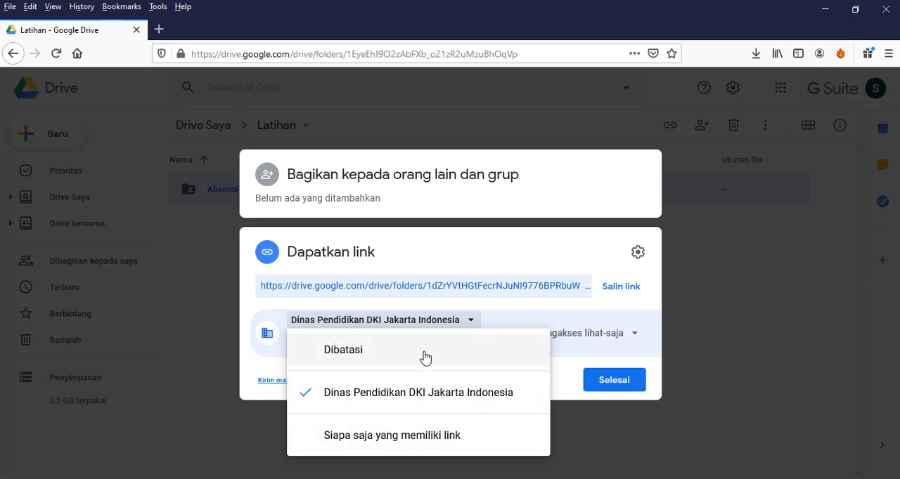
click(413, 437)
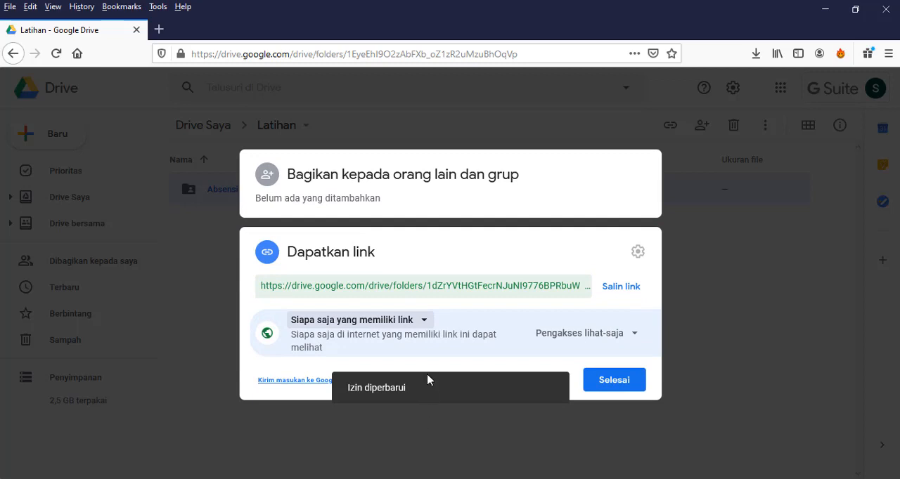
Set the Absensi SMA Negeri 56 folder's link access to Dibatasi and finish the sharing settings.
click(424, 322)
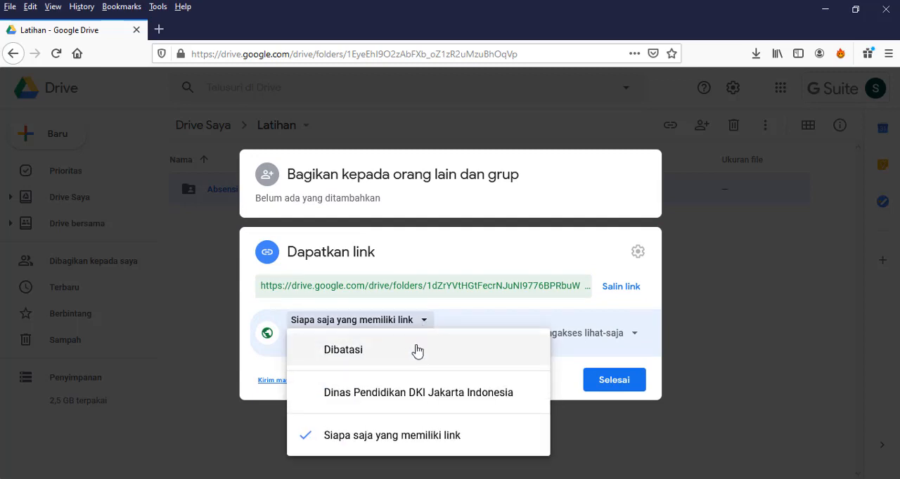
click(417, 351)
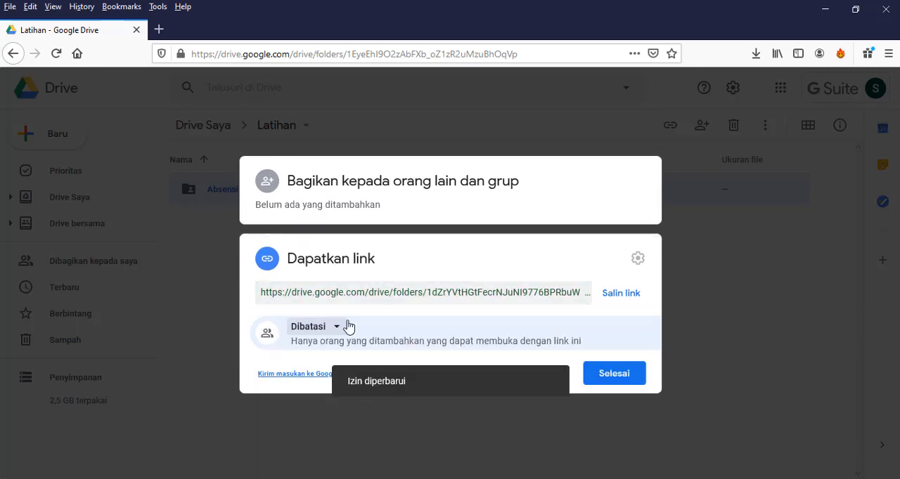
click(596, 375)
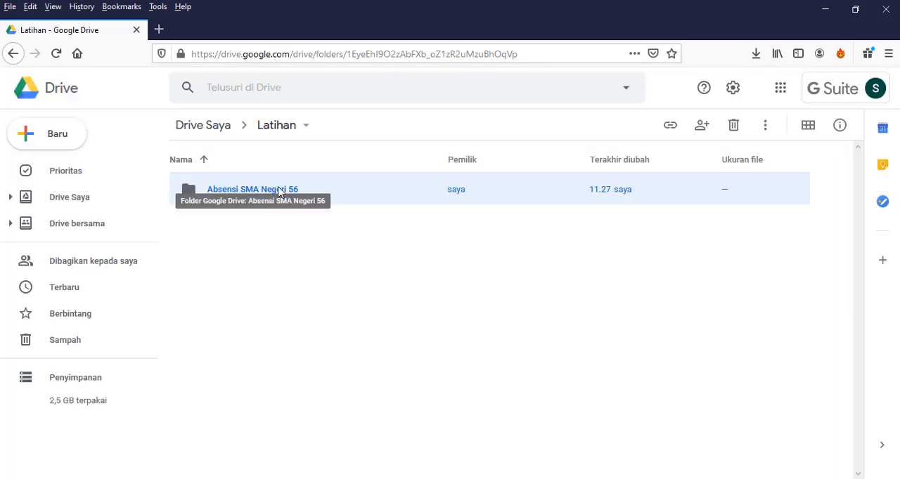
Share the Absensi SMA Negeri 56 folder with the contact's e-mail as Editor, notifying them and accepting sharing outside the organisation.
click(671, 127)
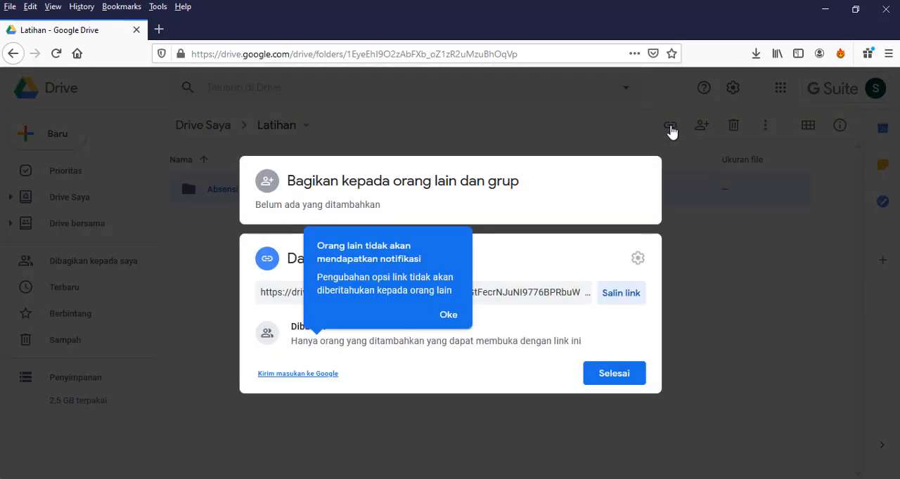
click(410, 199)
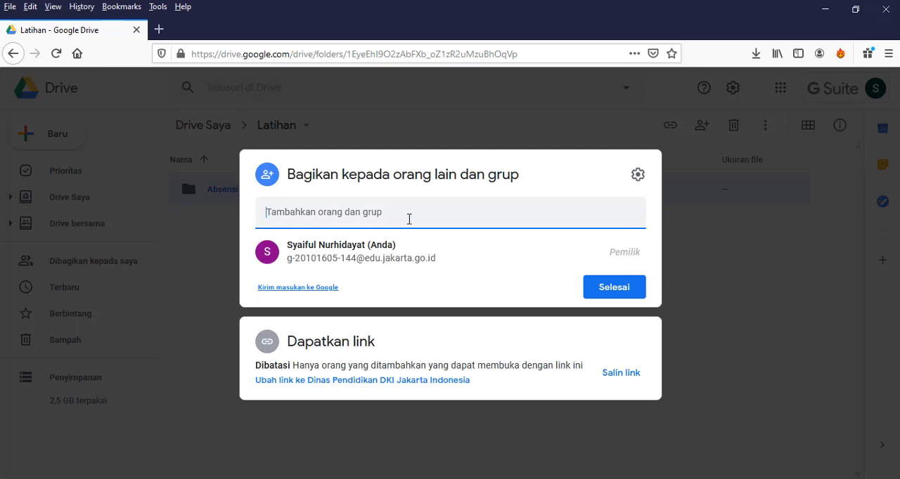
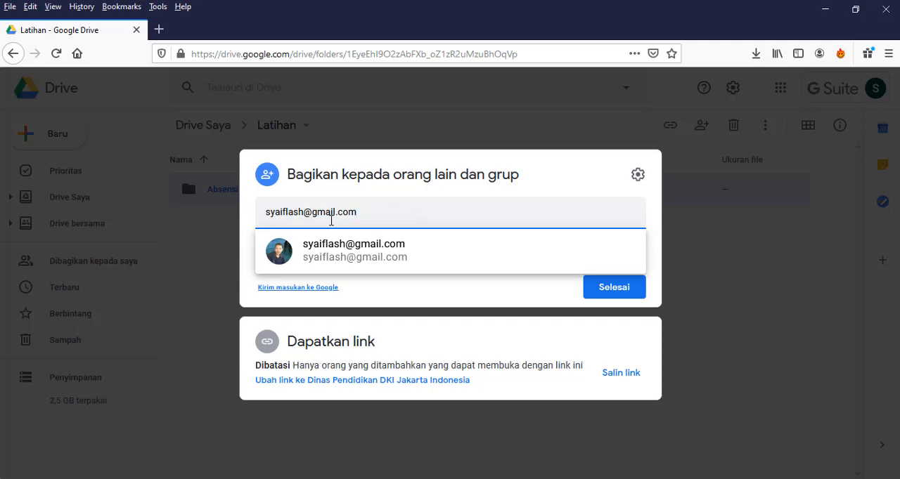
click(360, 252)
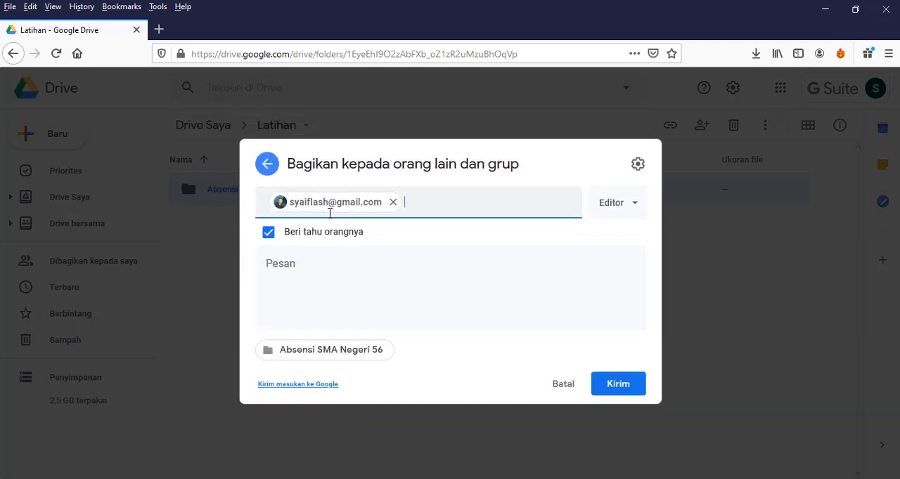
click(635, 392)
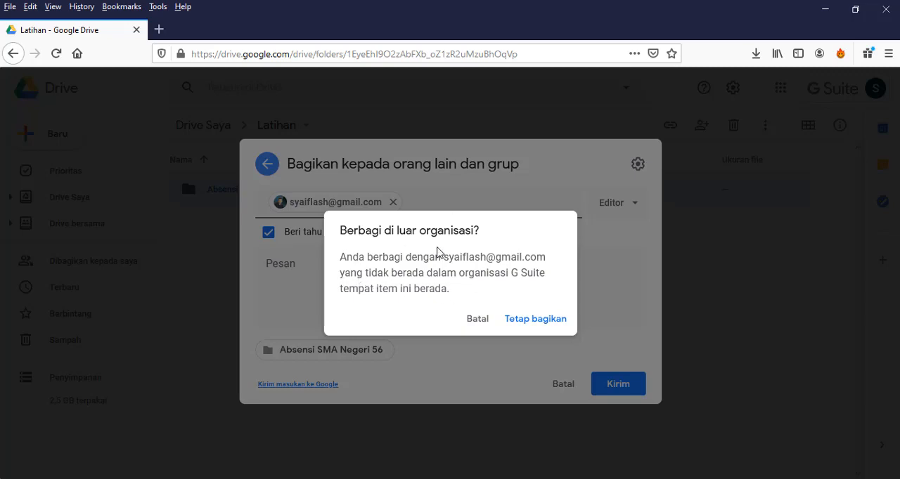
click(536, 321)
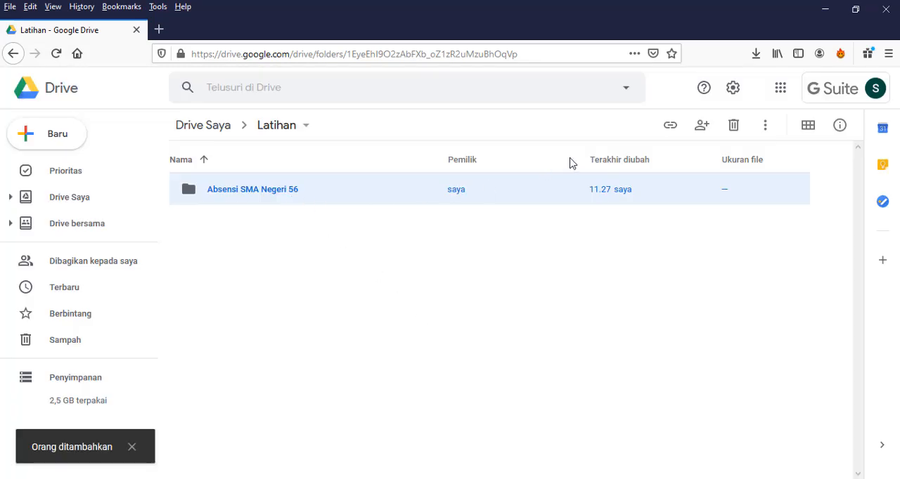
Reopen the Absensi SMA Negeri 56 folder's list of people with access and view the role options for the added contact.
click(672, 126)
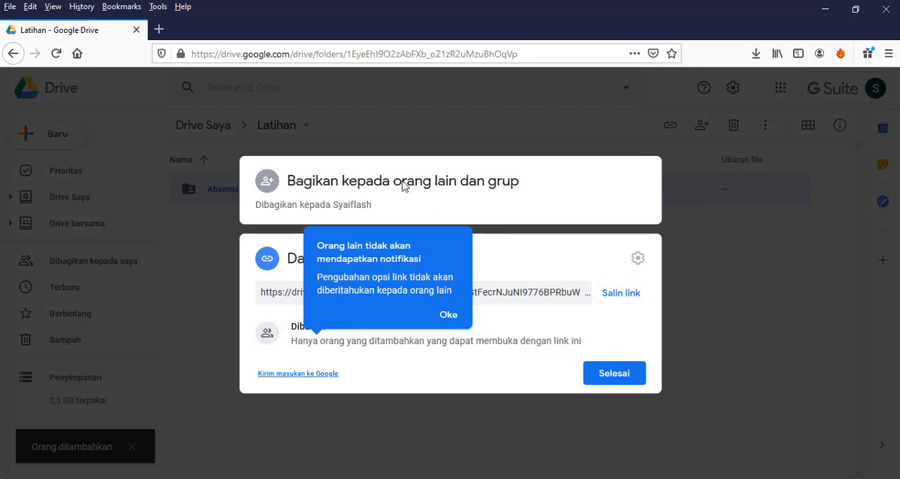
click(356, 192)
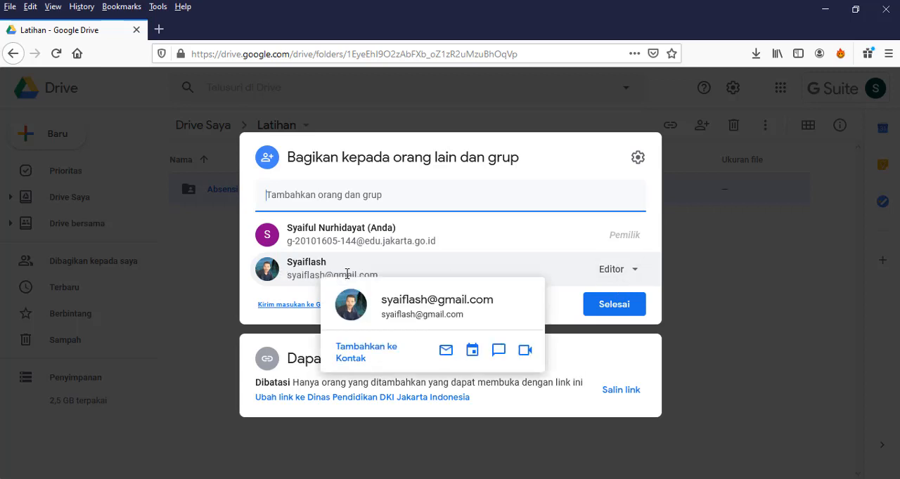
click(629, 272)
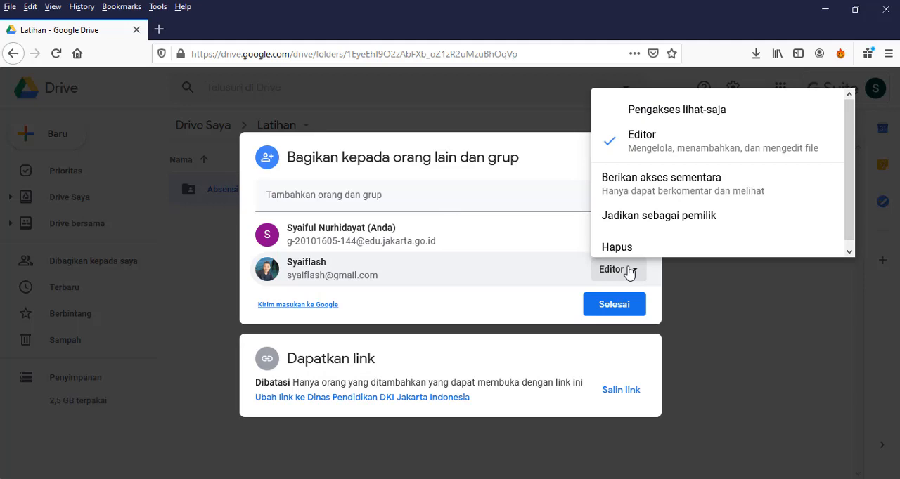
click(547, 271)
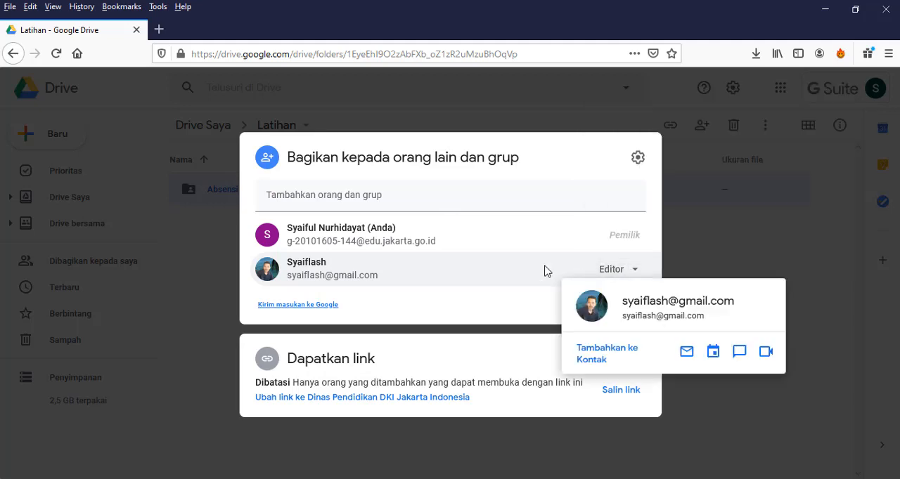
Try the Pengakses lihat-saja role for the added contact, and switch the role back to Editor.
click(637, 274)
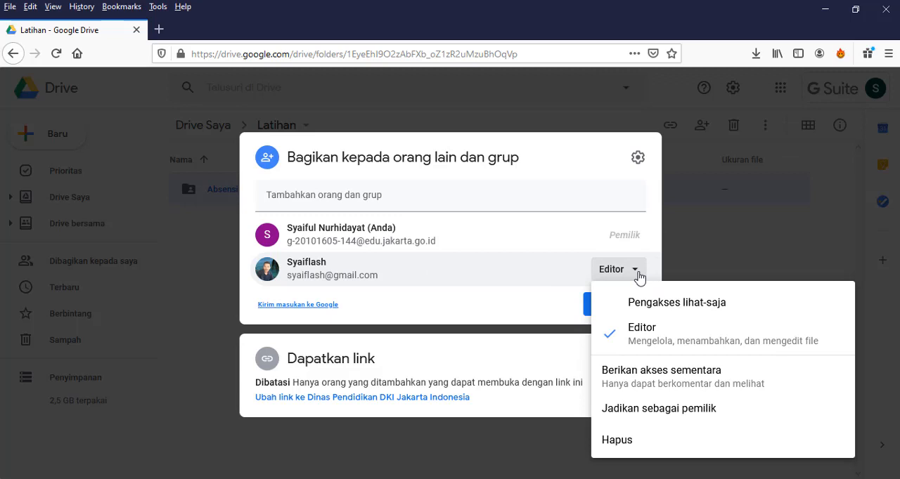
click(666, 311)
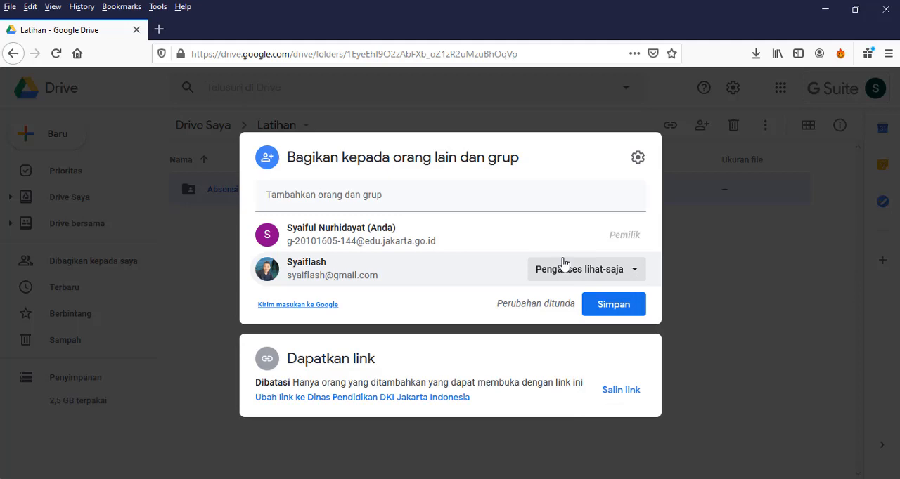
click(629, 274)
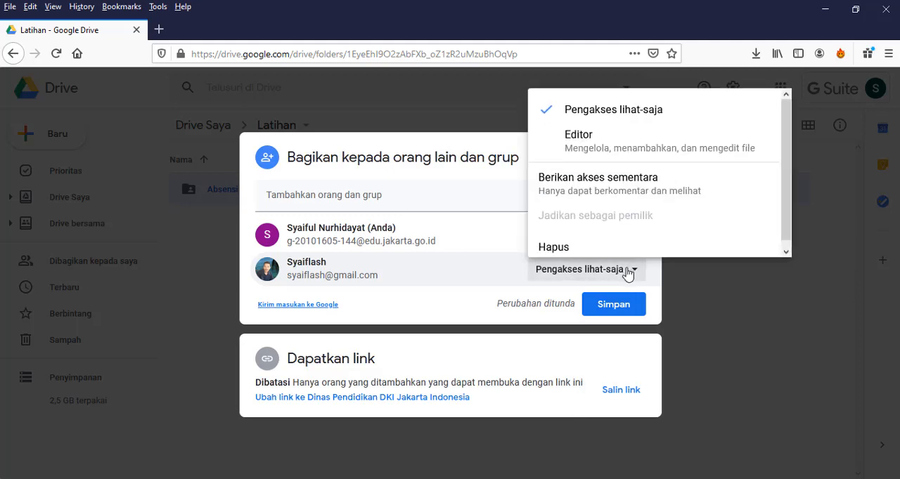
click(623, 142)
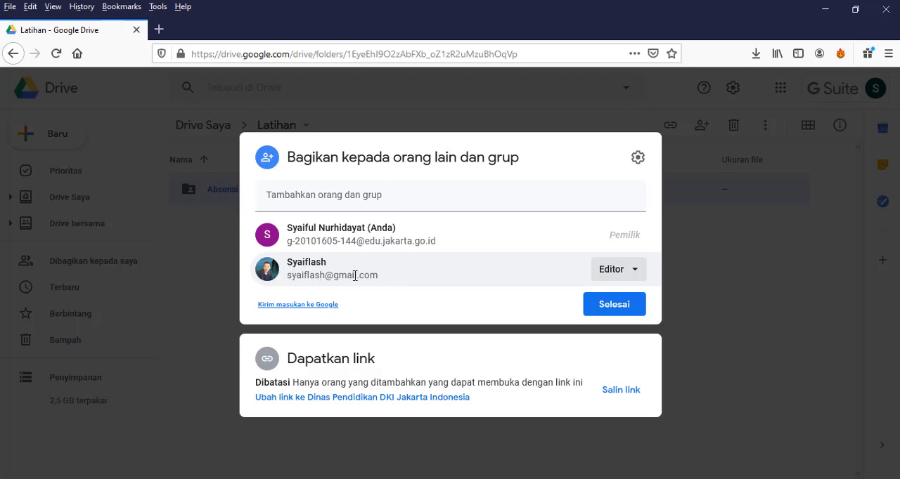
Remove the added contact's access to the Absensi SMA Negeri 56 folder and save the change.
click(635, 270)
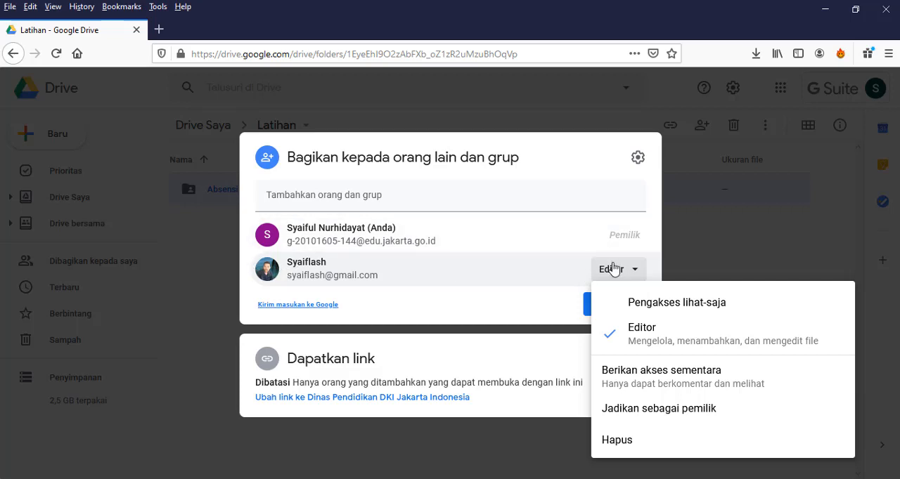
click(625, 443)
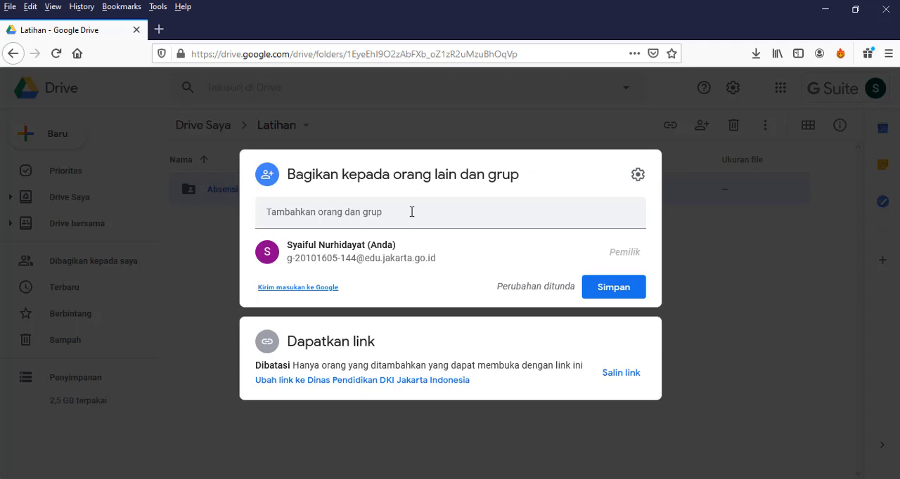
click(330, 211)
click(715, 274)
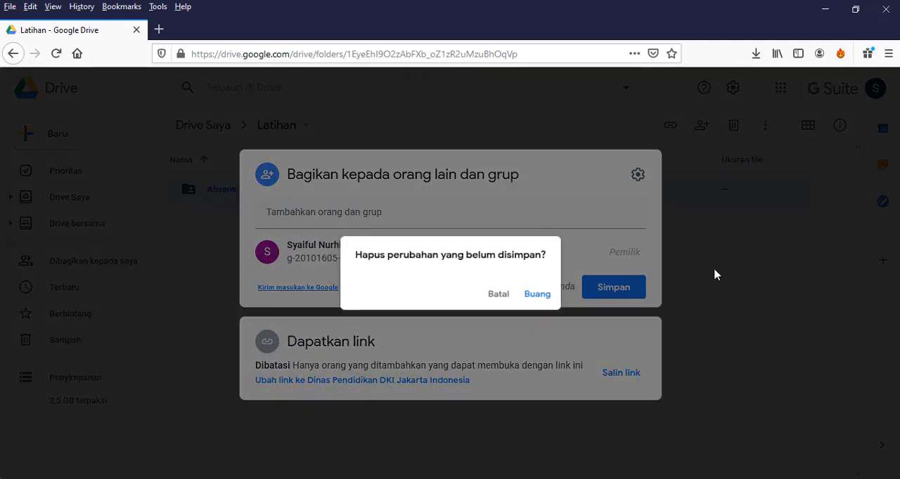
click(499, 298)
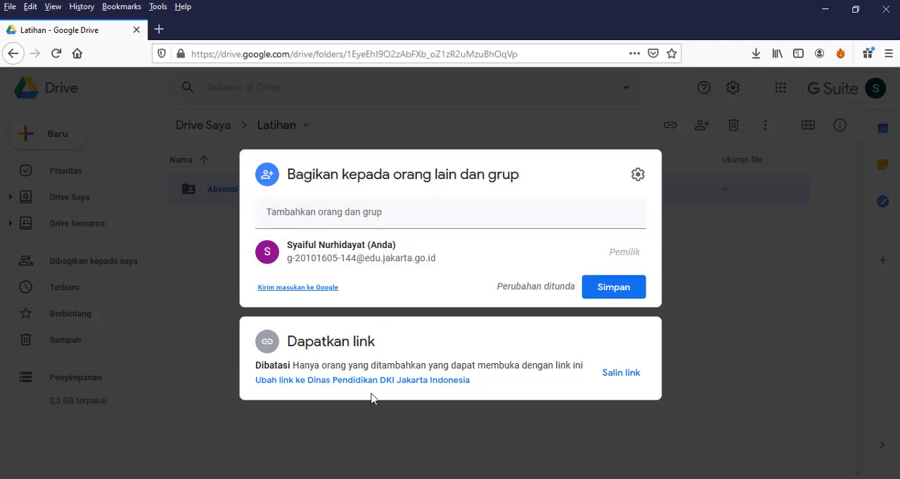
click(318, 348)
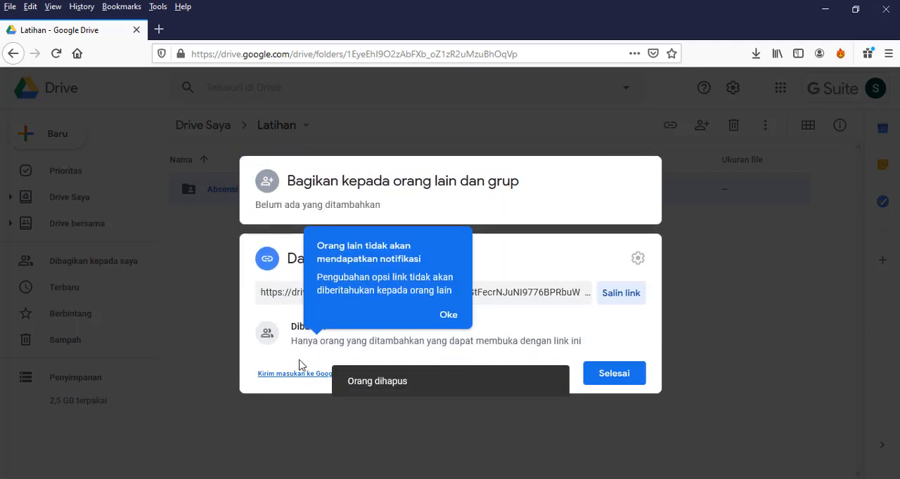
Set the Absensi SMA Negeri 56 folder's link access to Siapa saja yang memiliki link with the Pengakses lihat-saja role.
click(599, 381)
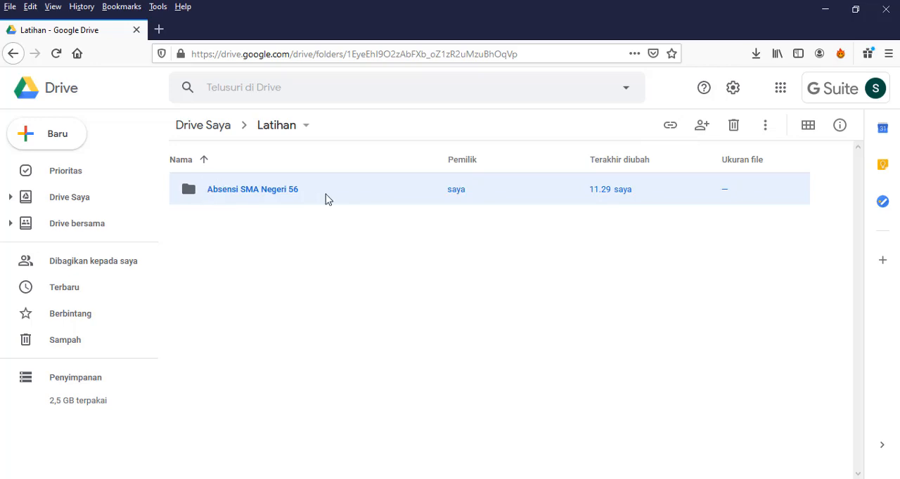
click(669, 127)
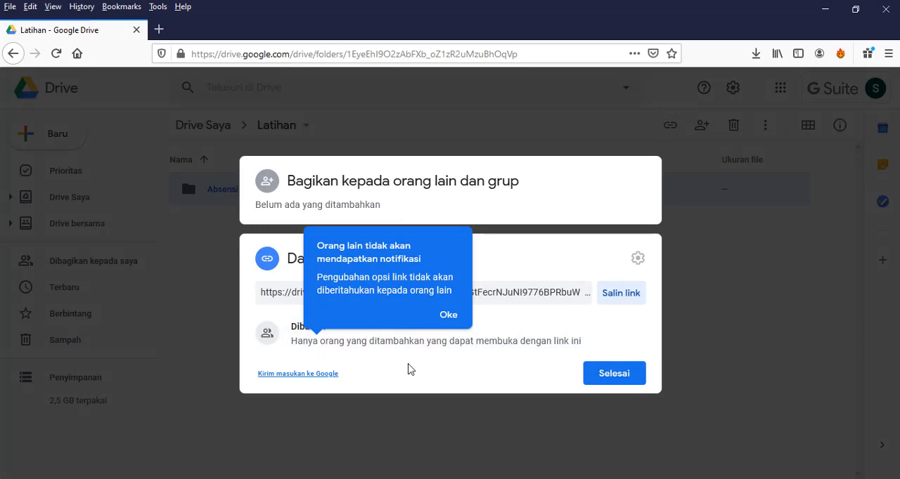
click(318, 329)
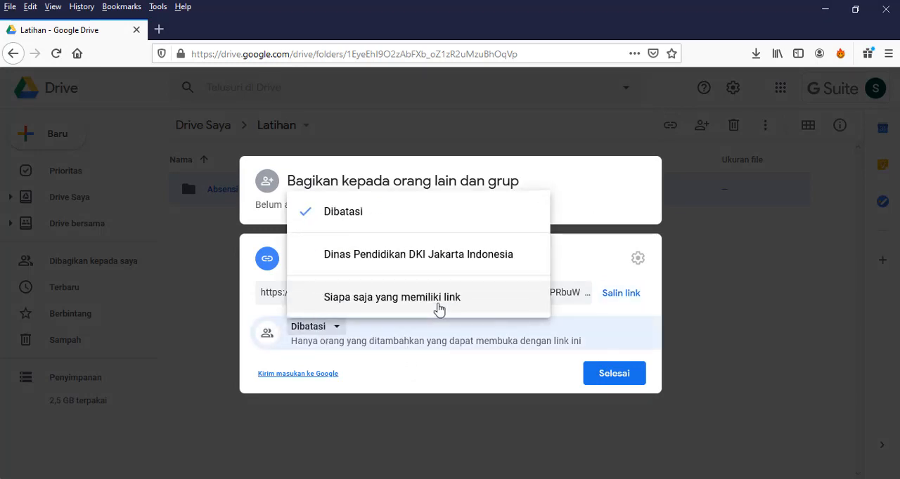
click(407, 337)
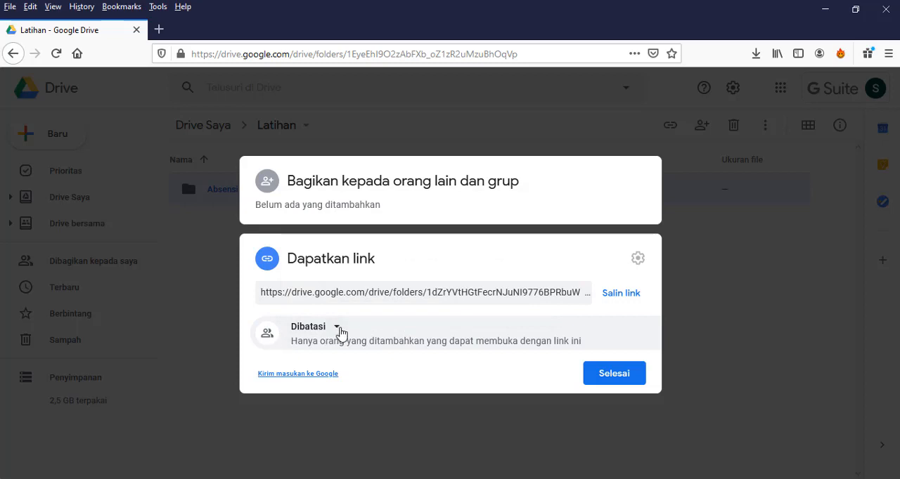
click(341, 332)
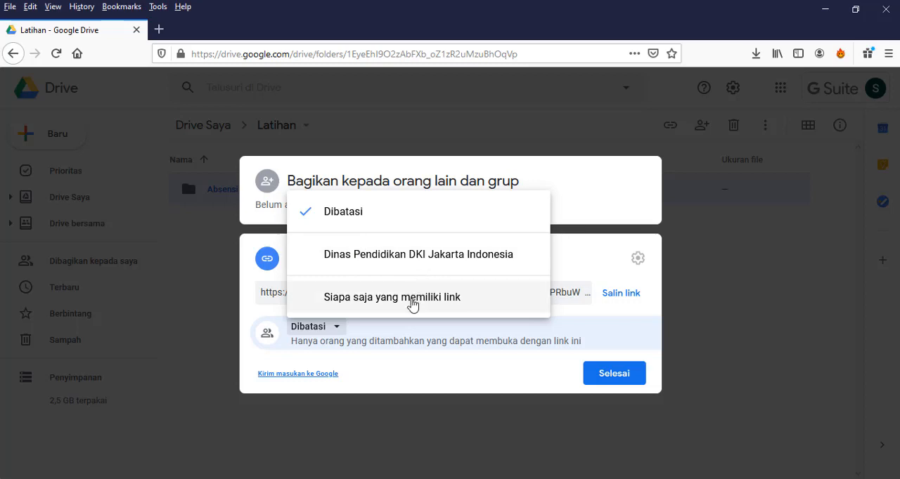
click(334, 301)
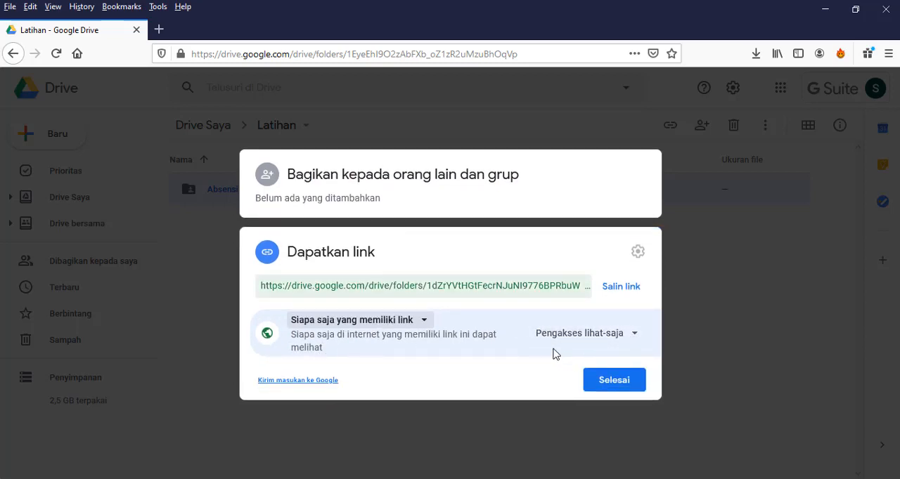
click(635, 337)
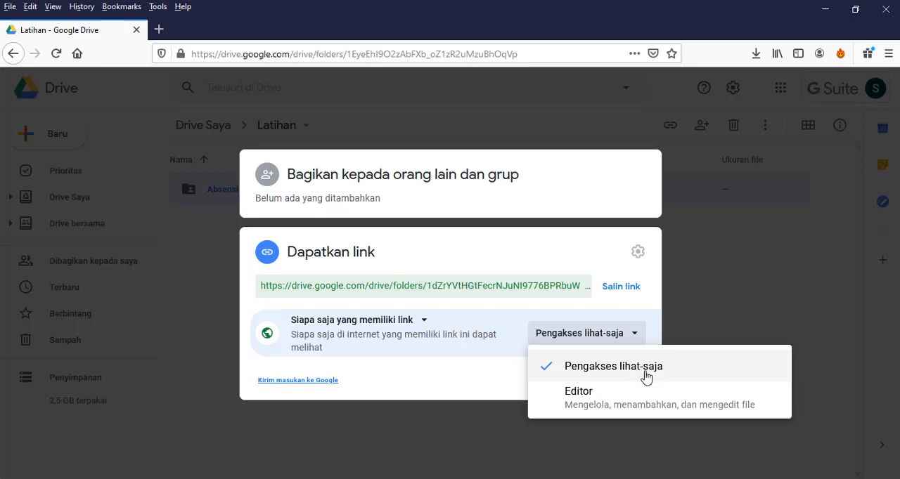
click(602, 374)
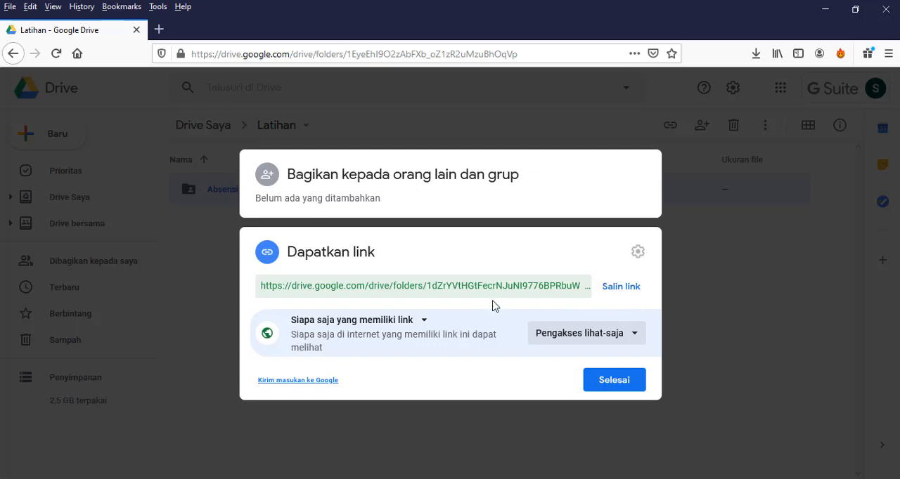
Copy the Absensi SMA Negeri 56 folder's sharing link into a new Notepad document, and finish the folder's sharing settings.
drag(260, 284, 607, 299)
key(ctrl+c)
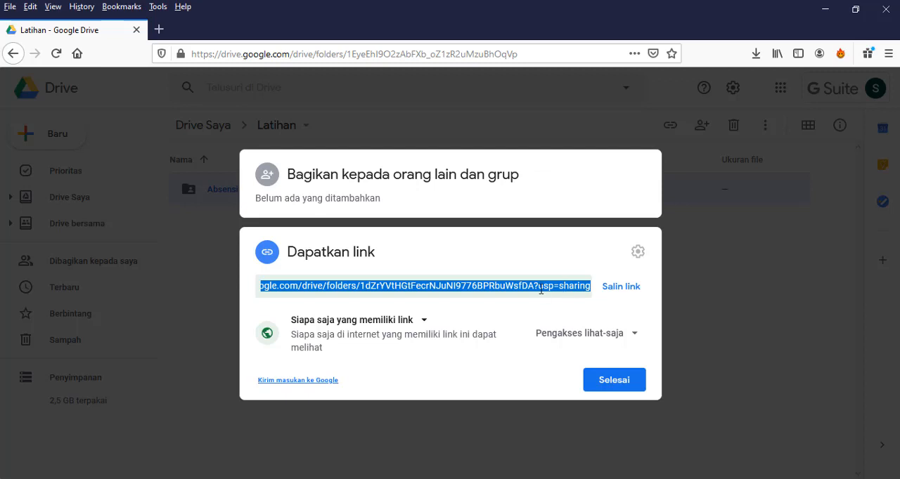
click(620, 289)
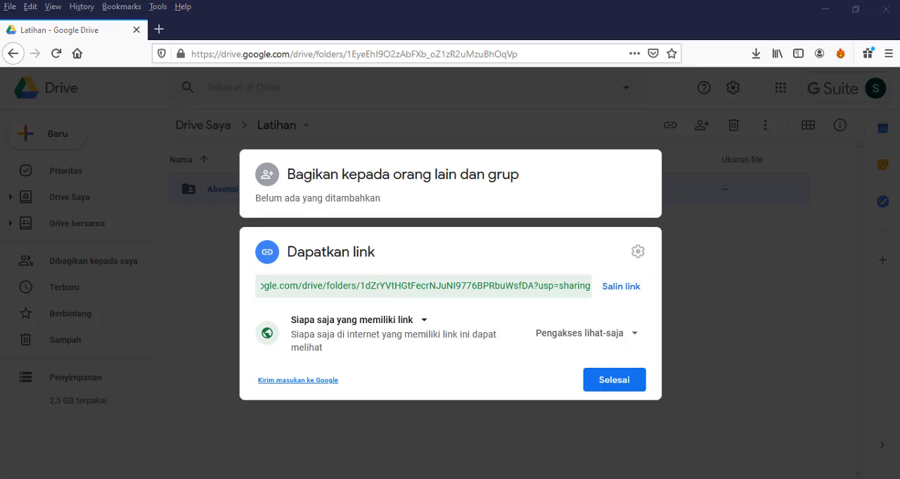
click(194, 478)
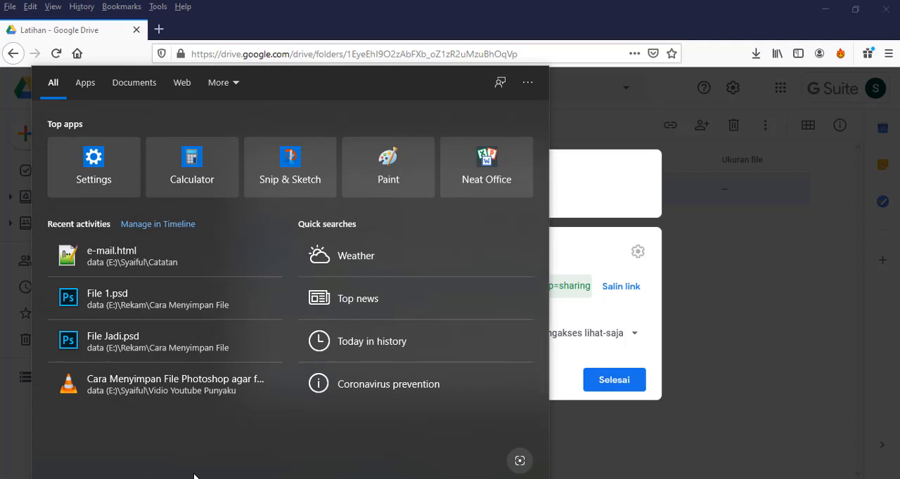
text(note)
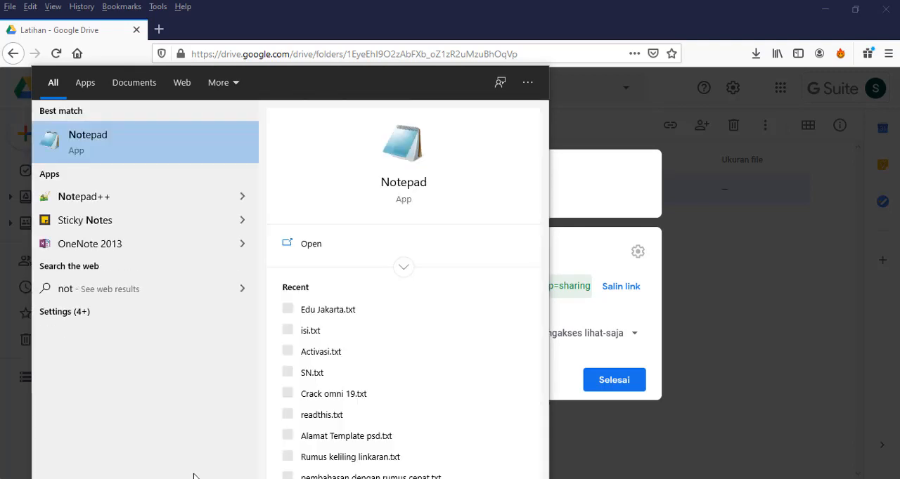
click(181, 144)
key(ctrl+v)
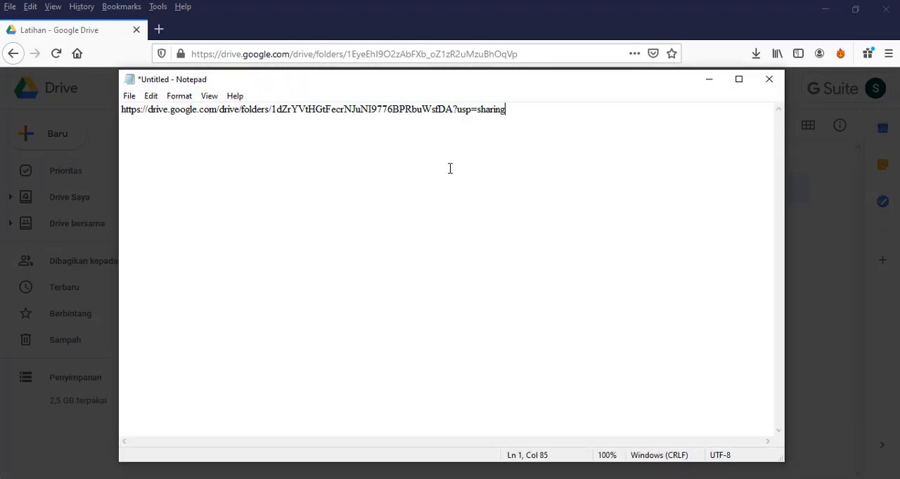
click(715, 85)
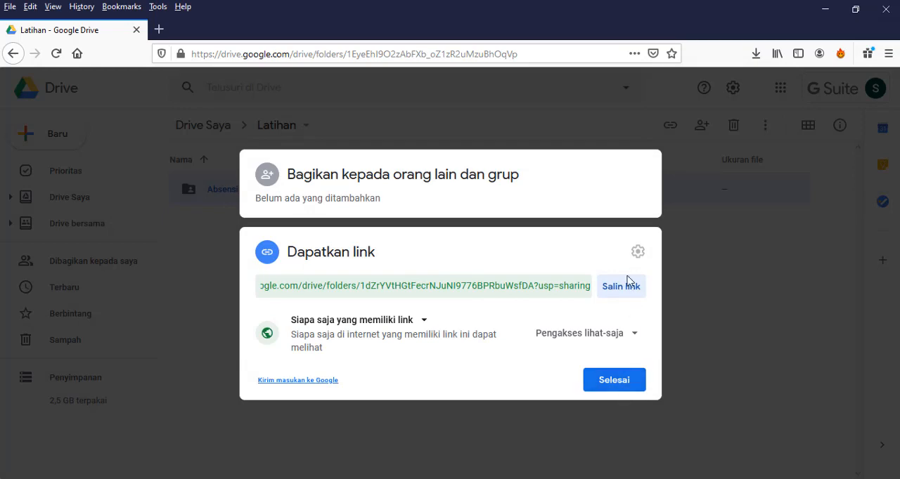
click(604, 383)
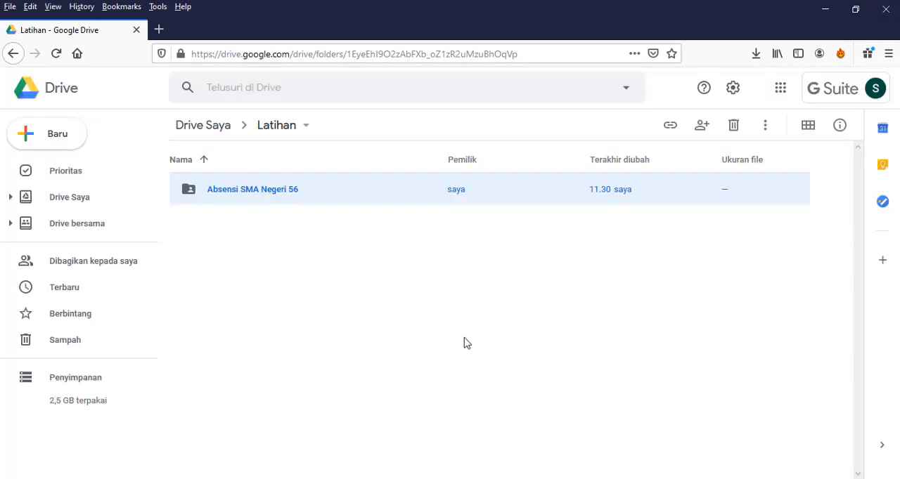
Open the Absensi SMA Negeri 56 folder and check the link access settings of 01 Absen Bulan Juli 2020.
double_click(258, 194)
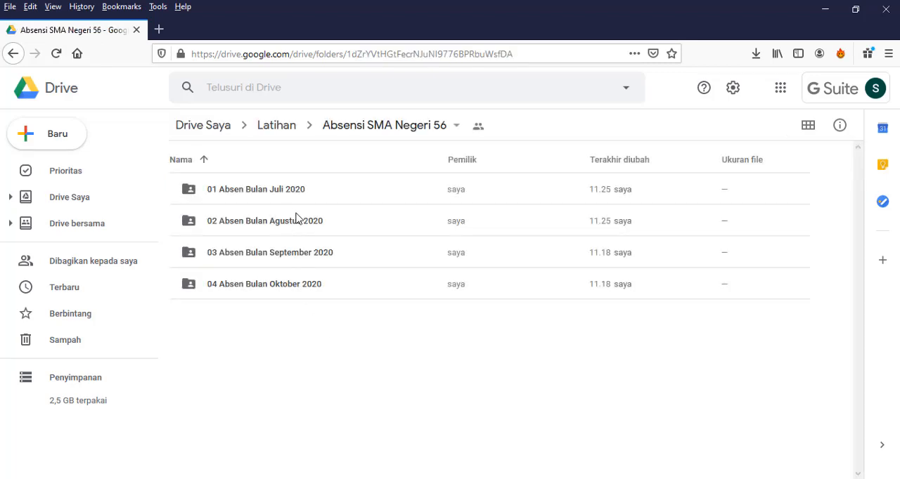
click(292, 197)
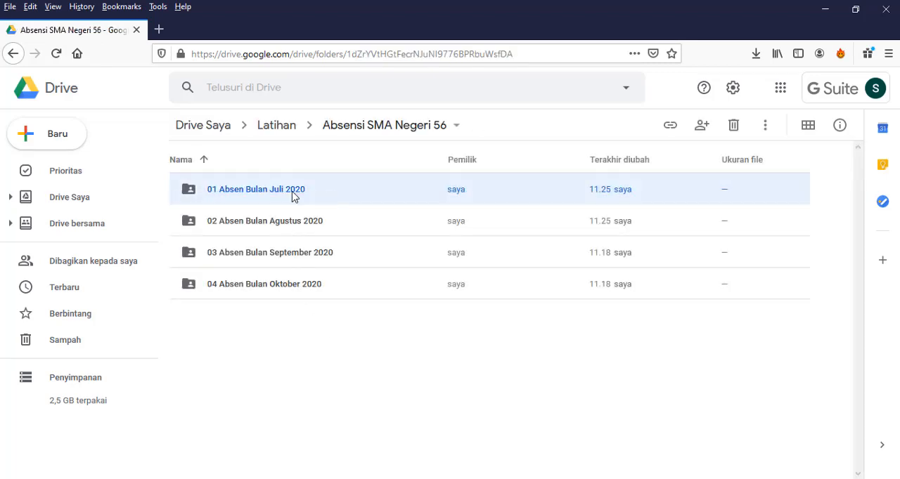
click(671, 127)
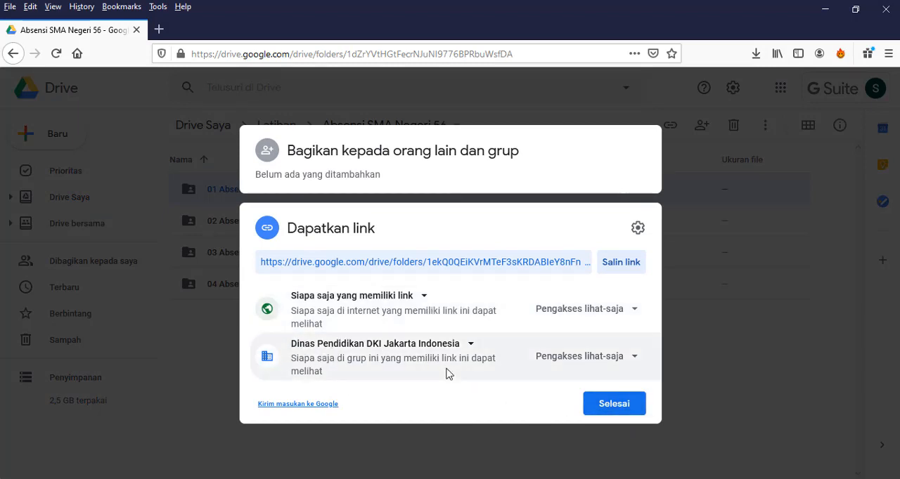
click(626, 406)
Check the link access settings and group role options of the 02 Absen Bulan Agustus 2020 folder.
click(310, 222)
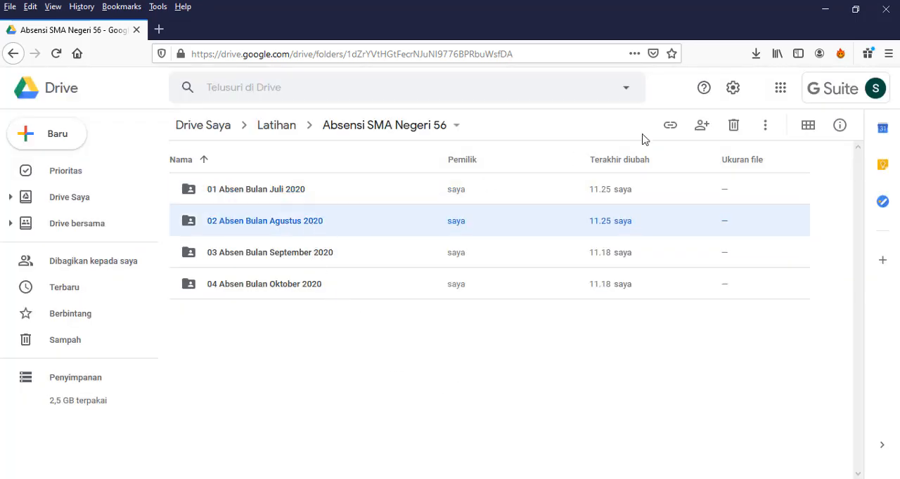
click(670, 126)
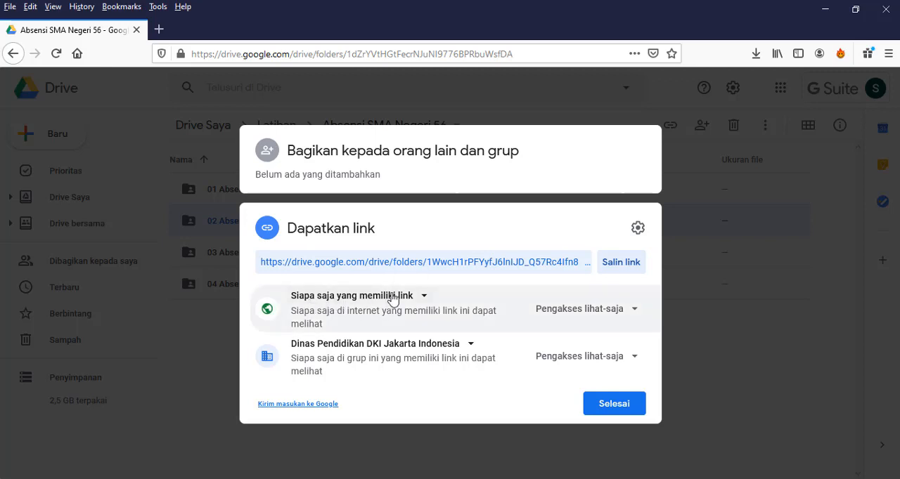
click(638, 358)
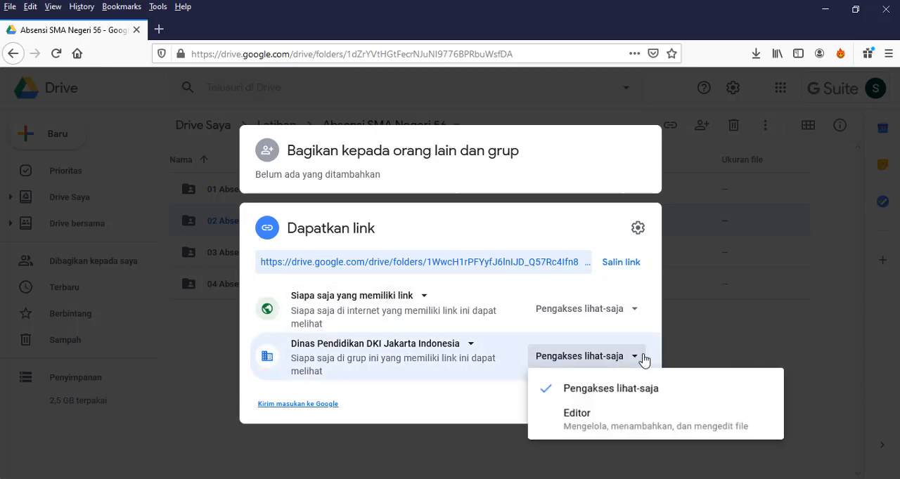
click(442, 406)
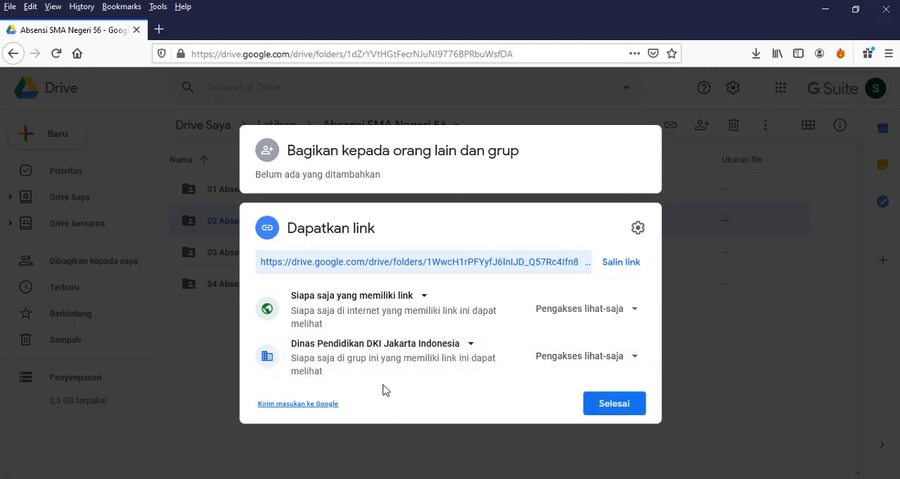
click(603, 407)
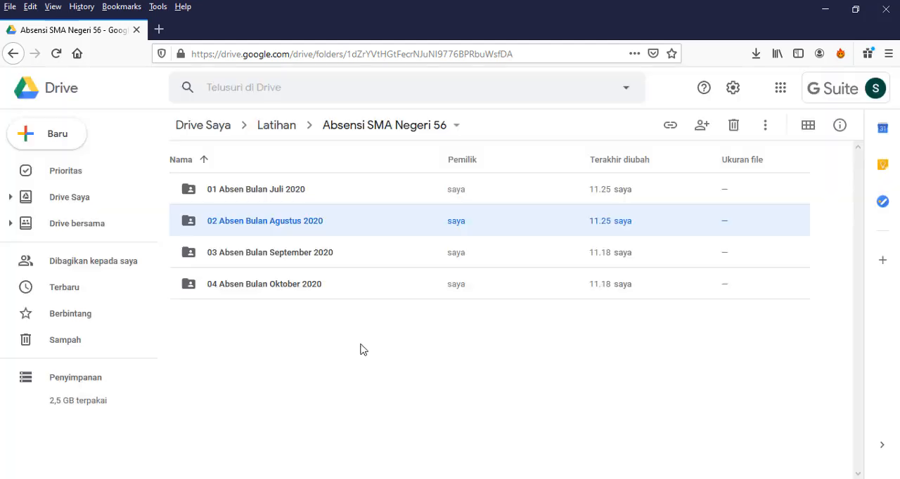
Check the link access settings of the 03 Absen Bulan September 2020 folder.
click(303, 265)
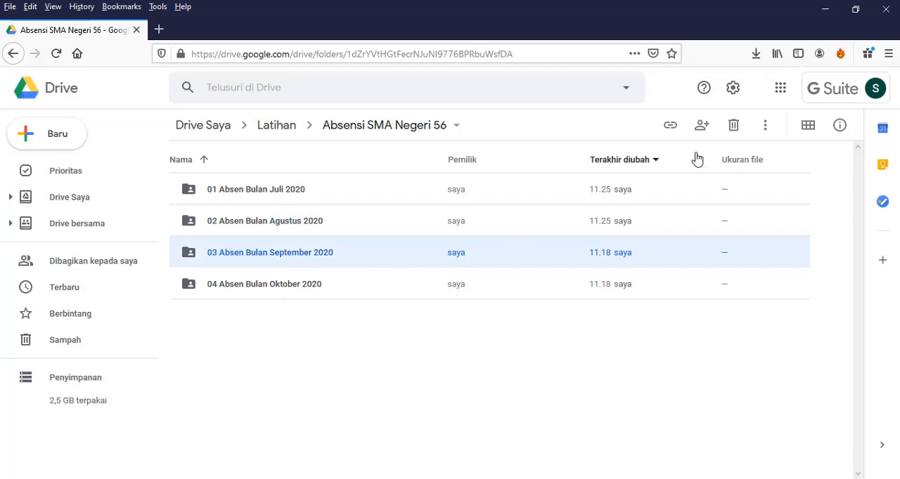
click(670, 127)
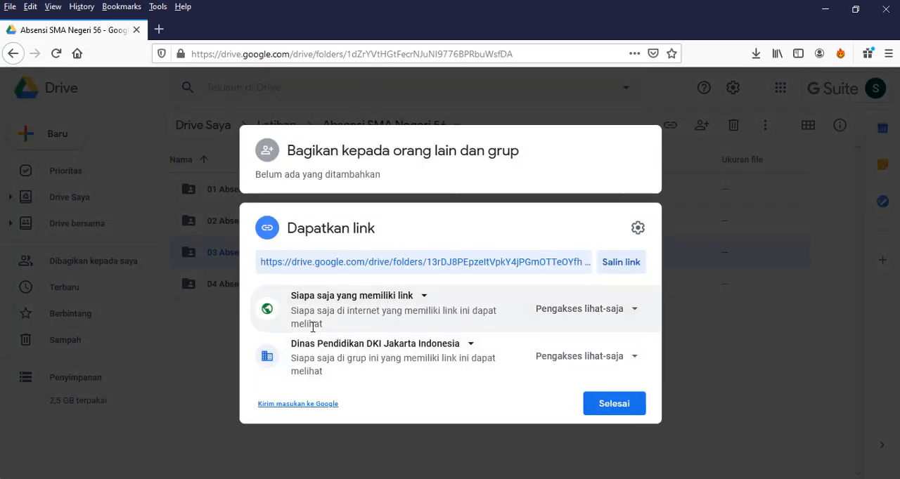
click(602, 408)
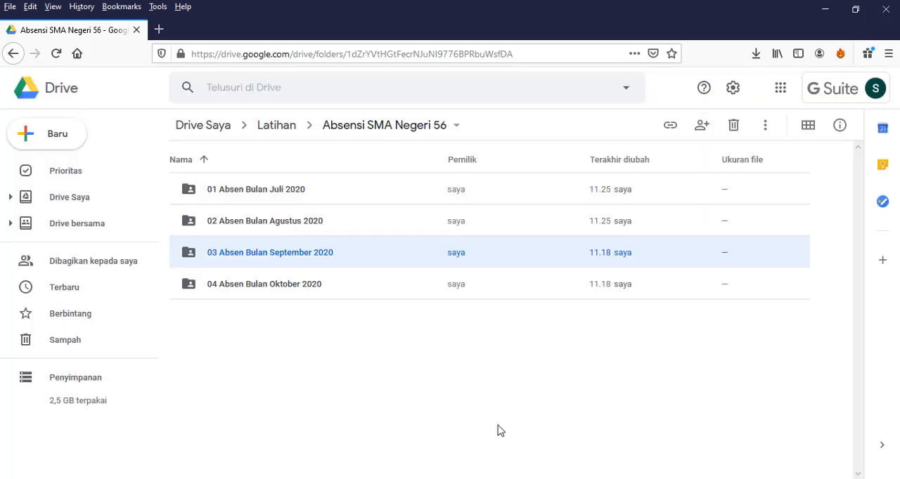
click(296, 299)
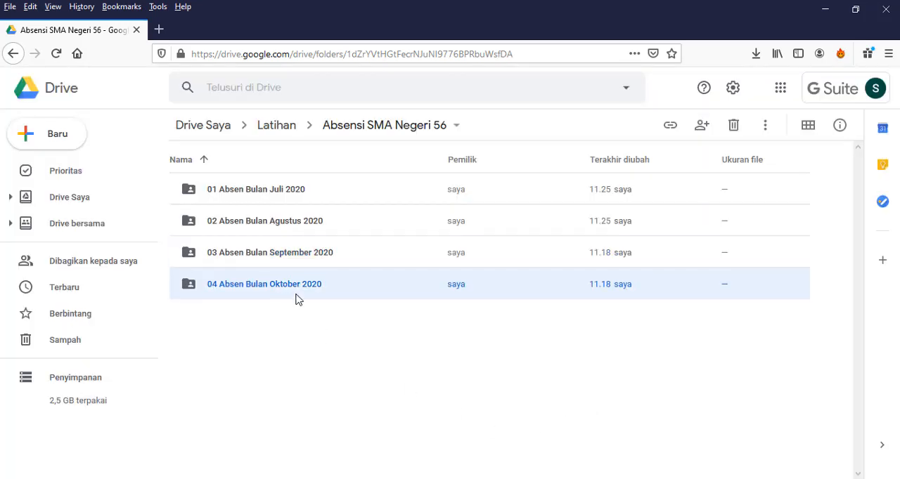
click(288, 132)
click(270, 197)
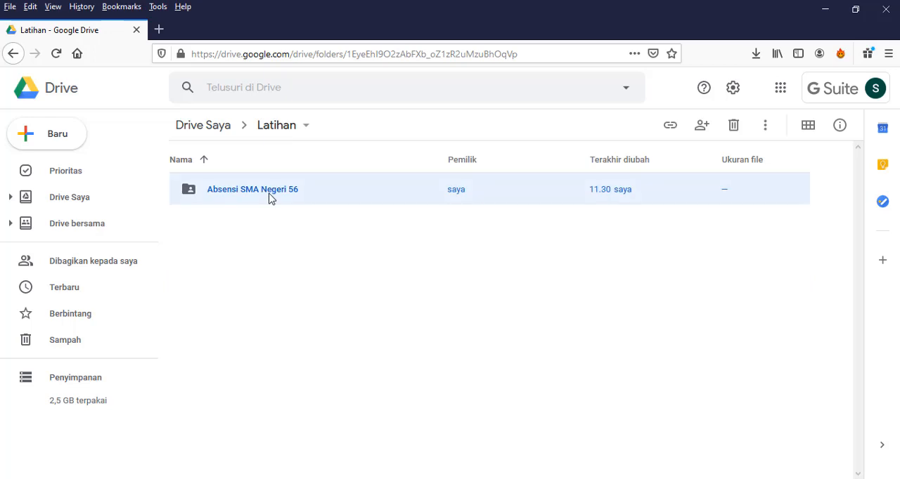
double_click(311, 199)
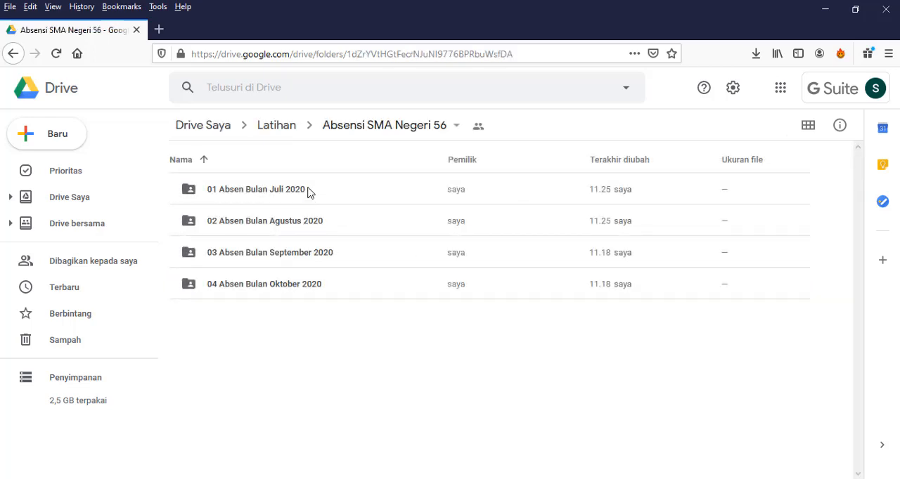
click(279, 197)
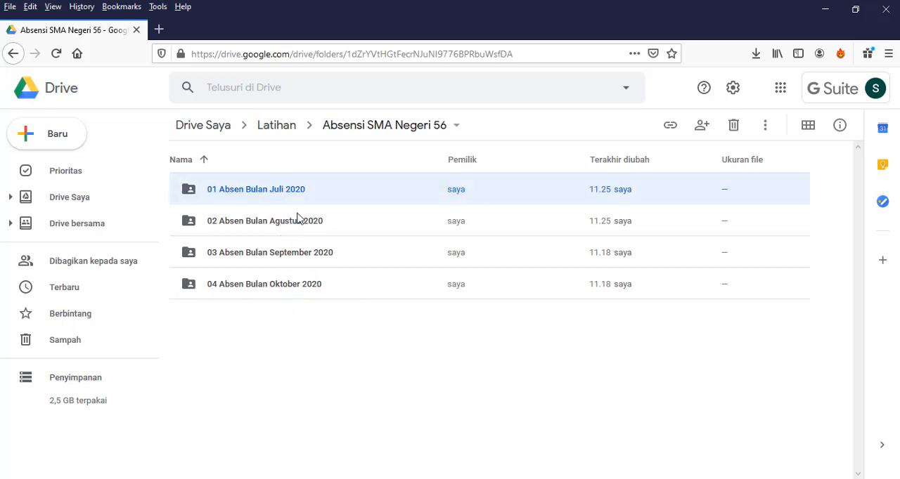
click(272, 128)
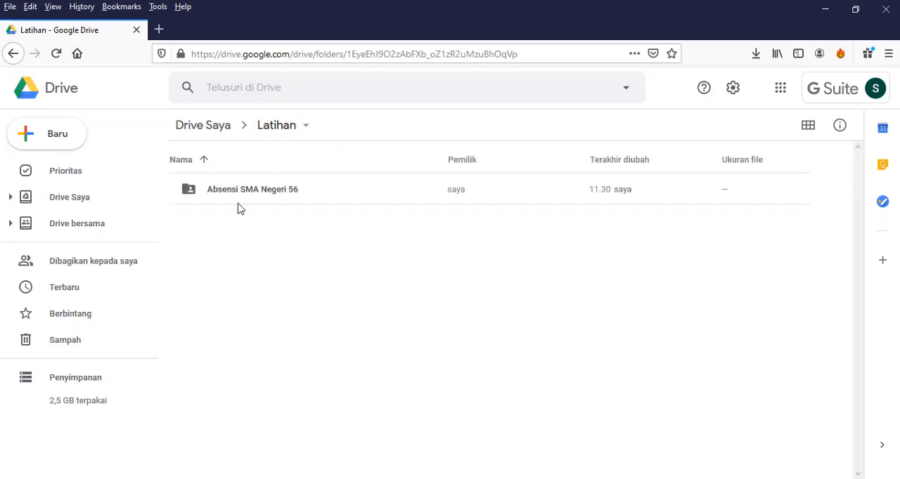
double_click(275, 199)
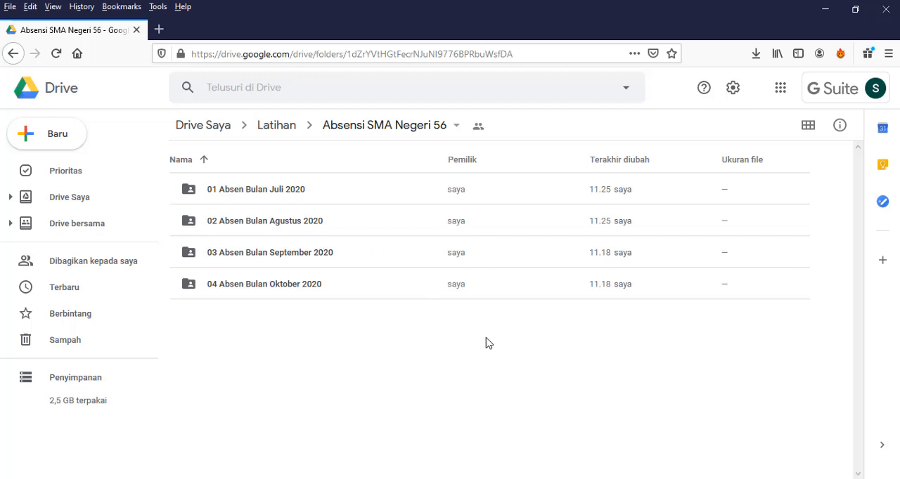
click(403, 128)
click(612, 436)
Open the 01 Absen Bulan Juli 2020 folder and look through its attendance photos.
double_click(298, 196)
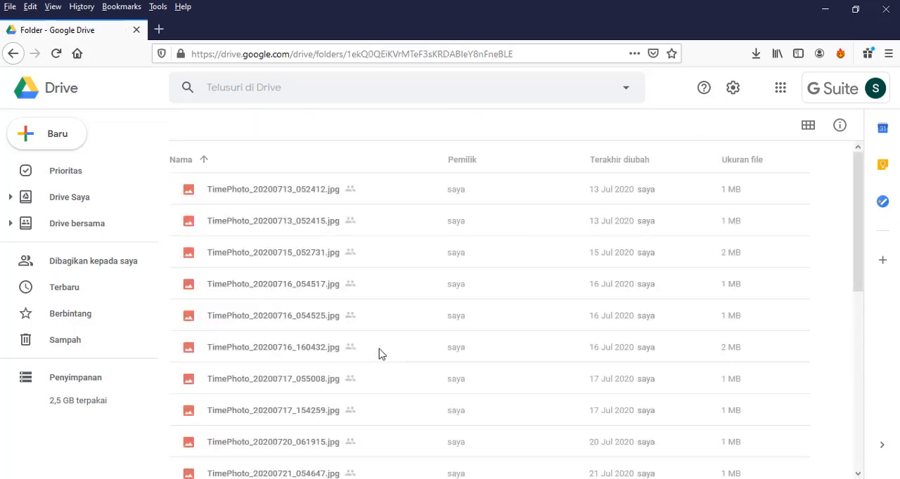
click(287, 196)
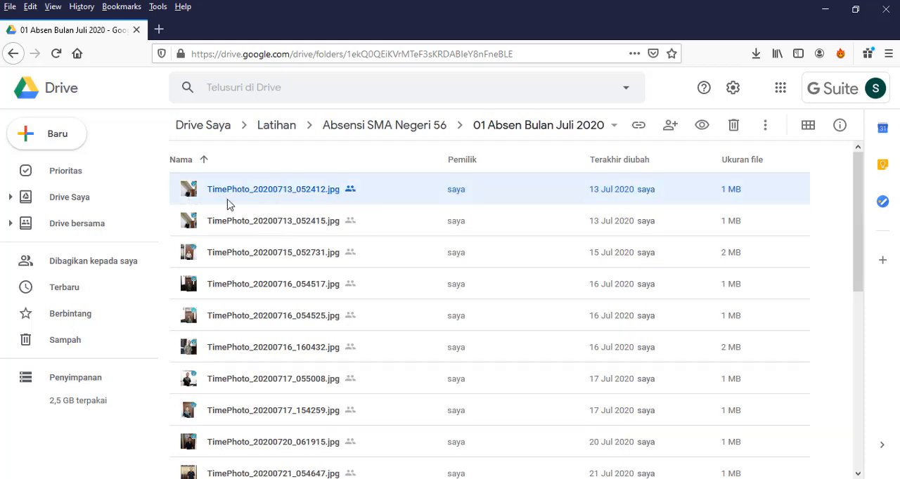
scroll(317, 337, down, 5)
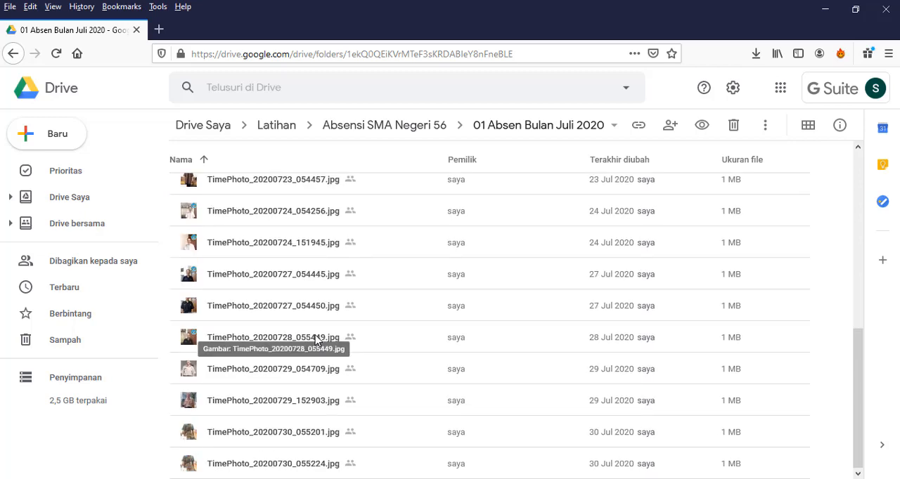
Check the link access settings of the photo TimePhoto_20200724_054256.jpg in the 01 Absen Bulan Juli 2020 folder.
click(304, 215)
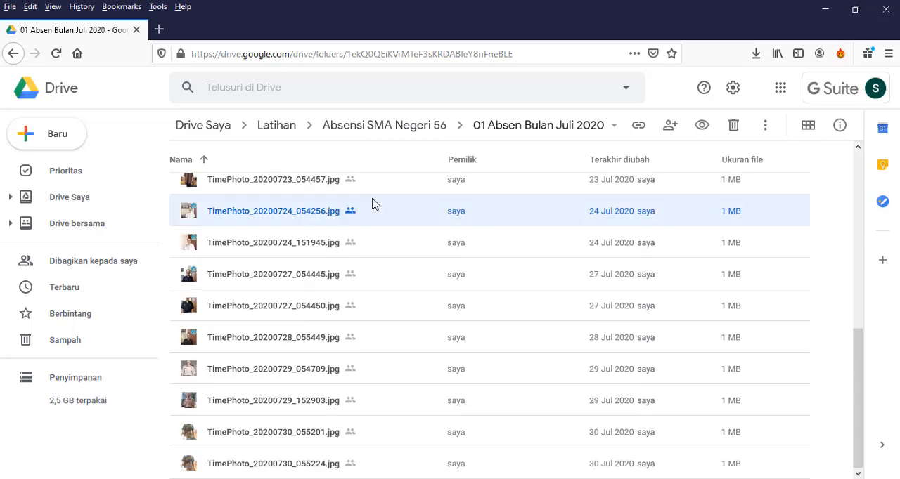
click(638, 127)
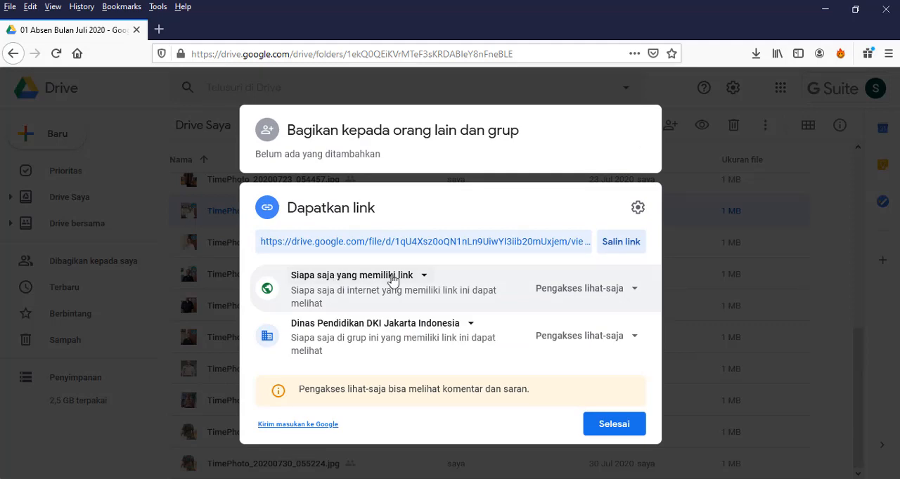
click(614, 425)
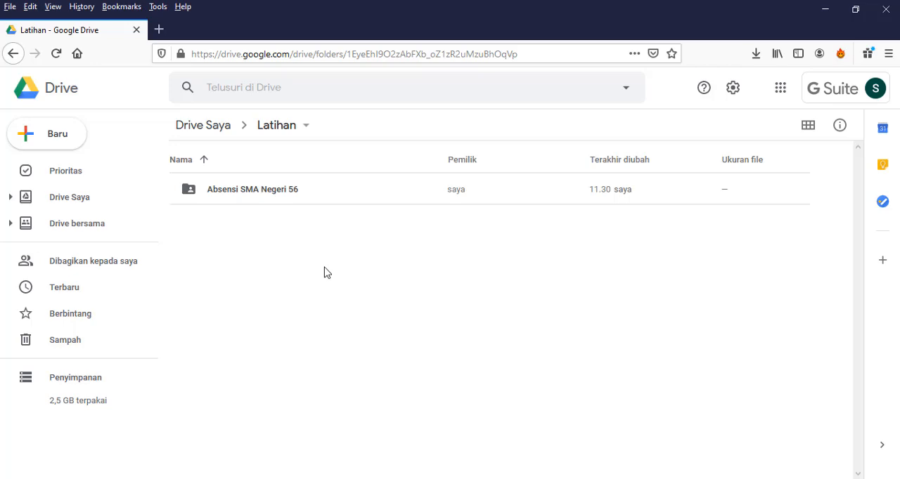
Switch to File Explorer and look inside the 01 Absen Bulan Mei 2020 subfolder of the local Absen folder.
click(337, 478)
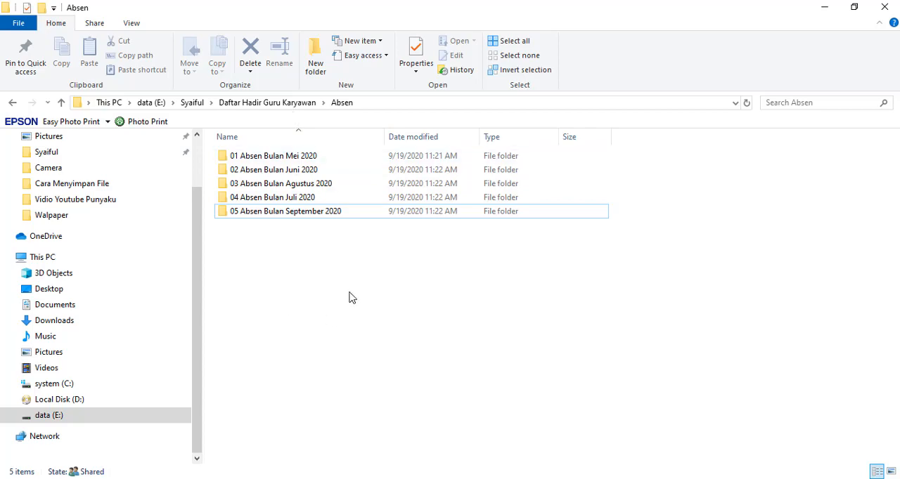
double_click(320, 158)
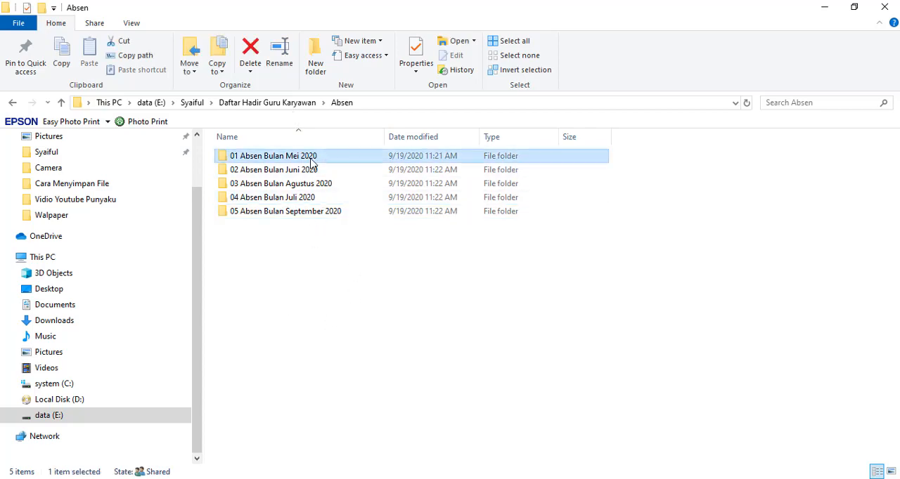
click(340, 103)
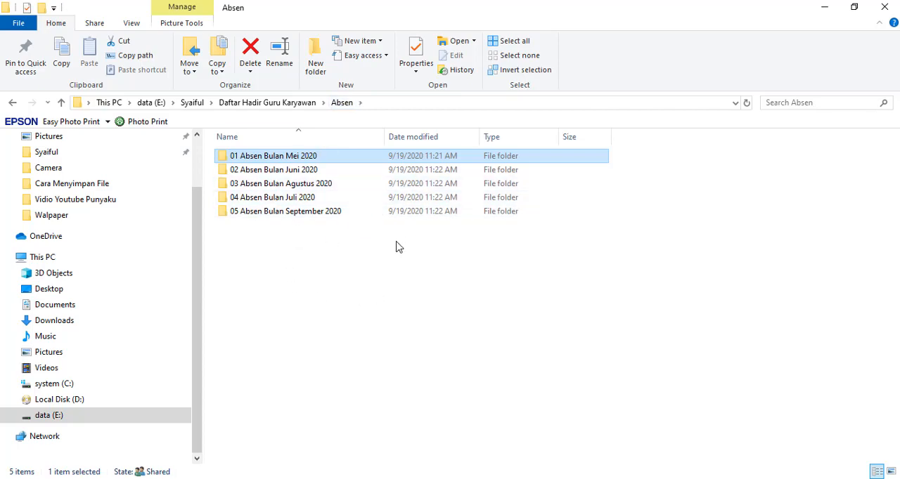
click(386, 279)
Upload the Absen folder from the local Daftar Hadir Guru Karyawan folder into the Latihan folder in Google Drive.
click(295, 104)
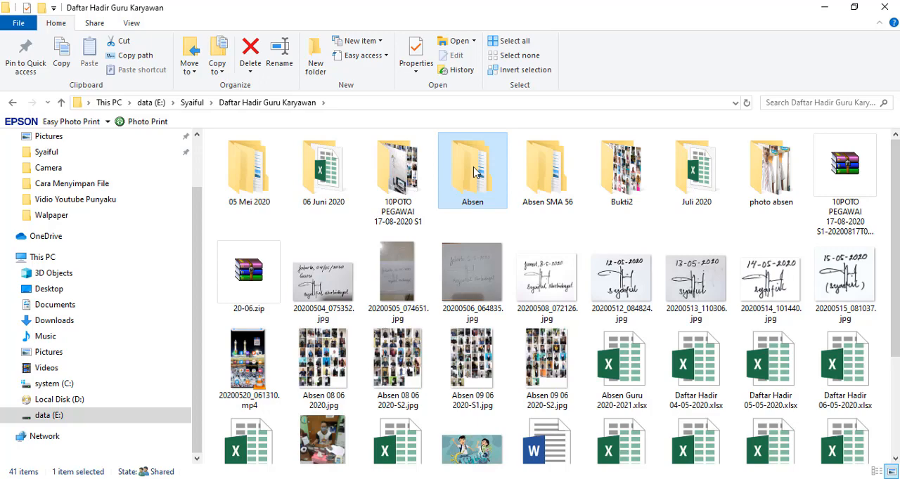
drag(475, 172, 472, 478)
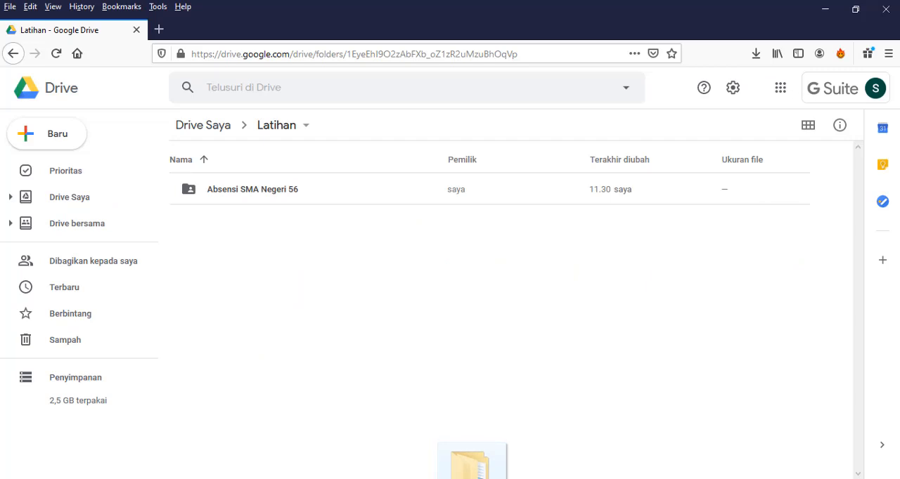
drag(472, 478, 414, 308)
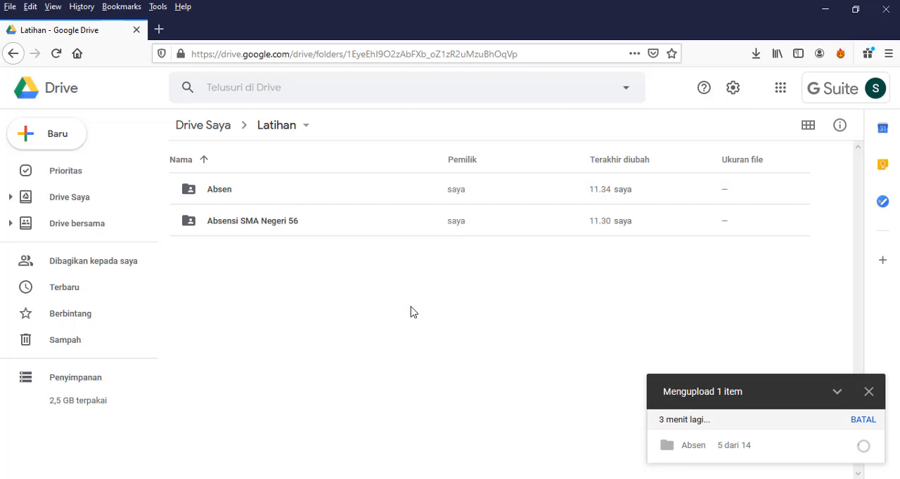
Open the uploaded Absen folder to check its monthly subfolders, and return to the Latihan folder.
click(203, 192)
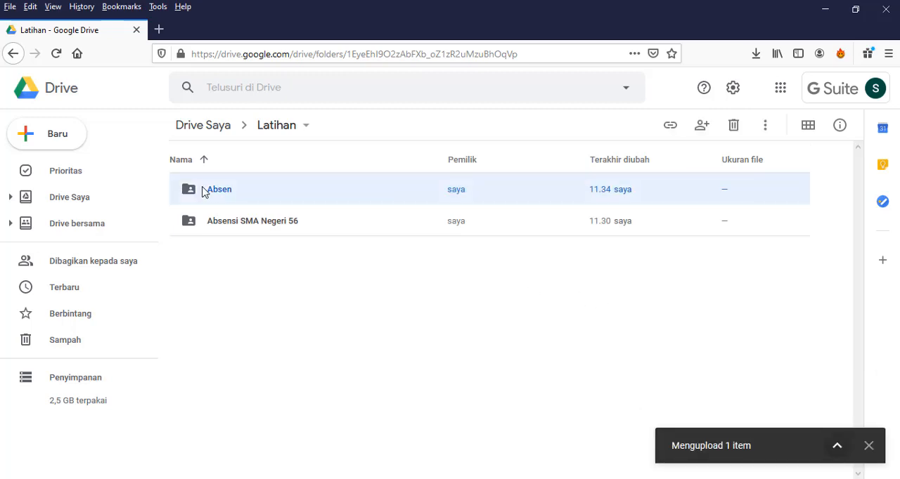
double_click(204, 192)
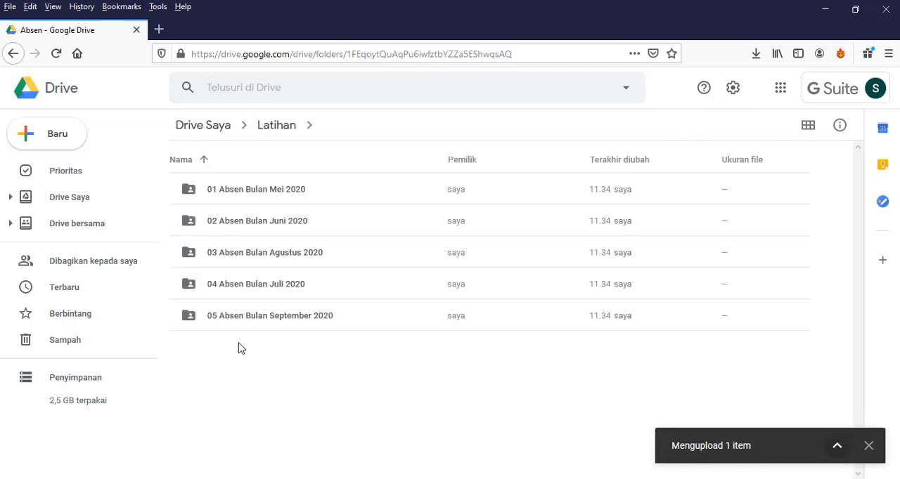
click(284, 125)
Set the Absen folder's link access to Siapa saja yang memiliki link, keeping the view-only role.
click(230, 198)
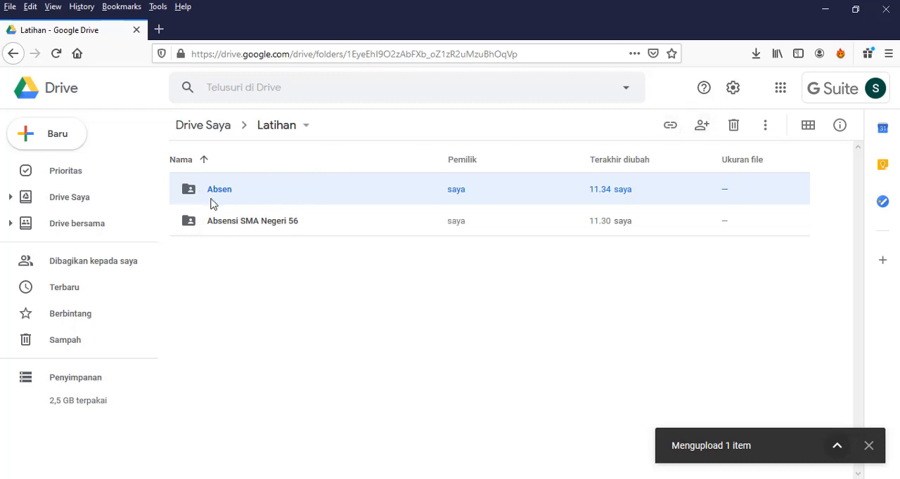
click(678, 129)
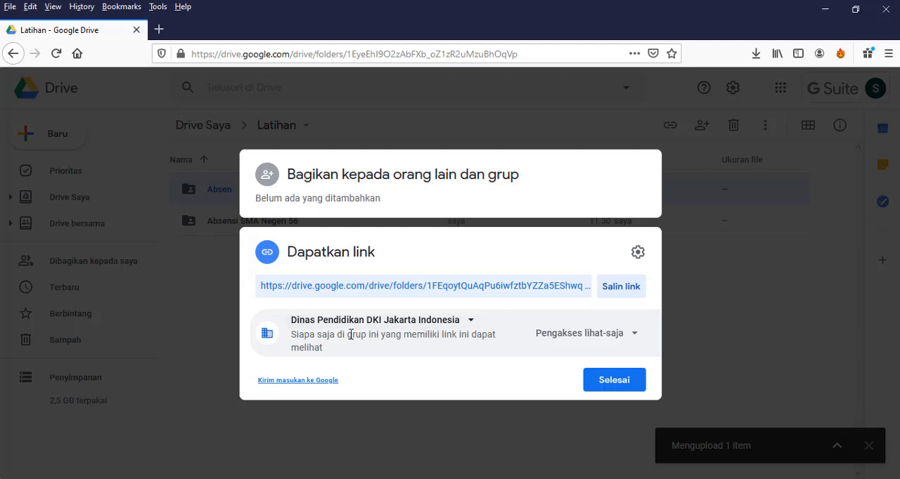
click(473, 321)
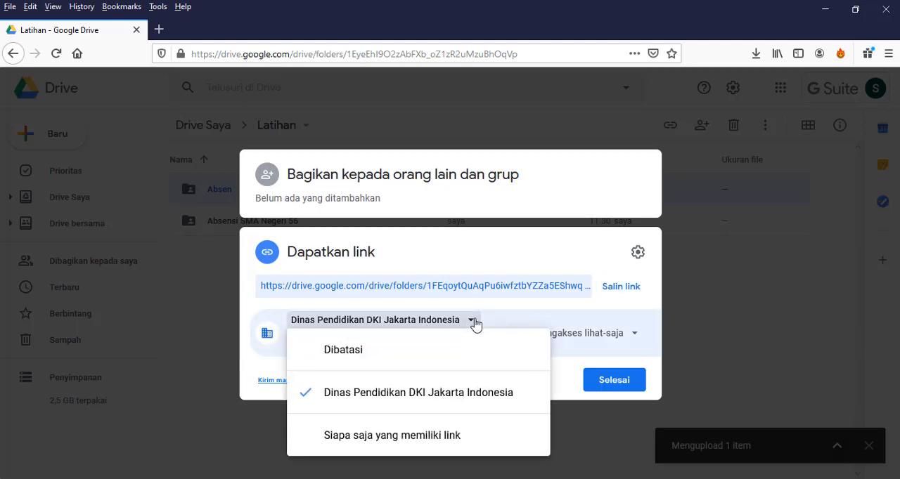
click(401, 438)
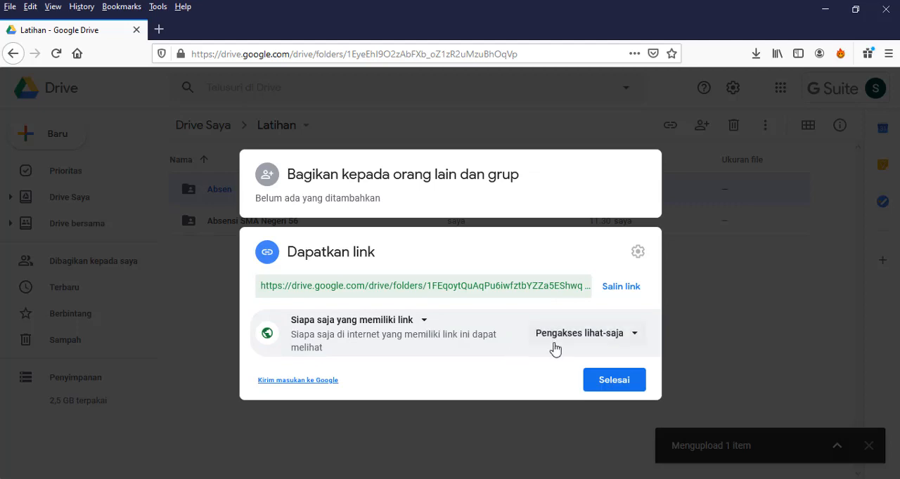
click(616, 379)
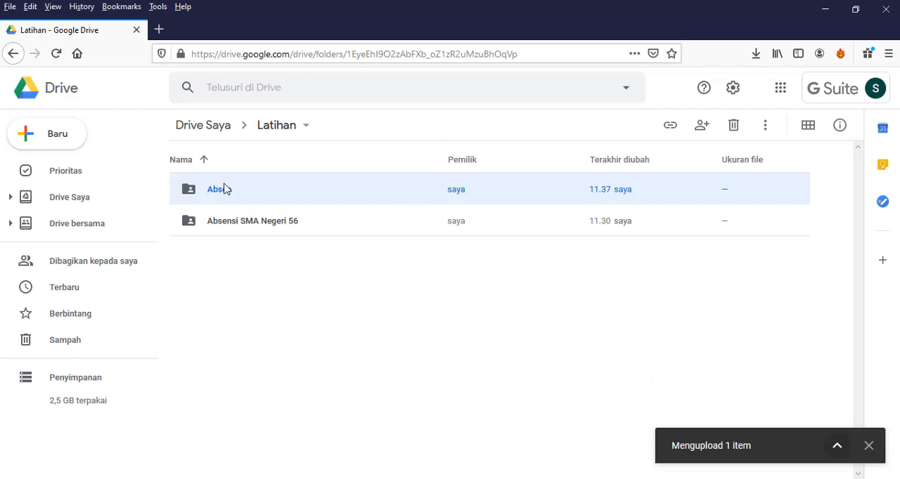
Copy the Absen folder's sharing link and close the sharing settings.
click(670, 126)
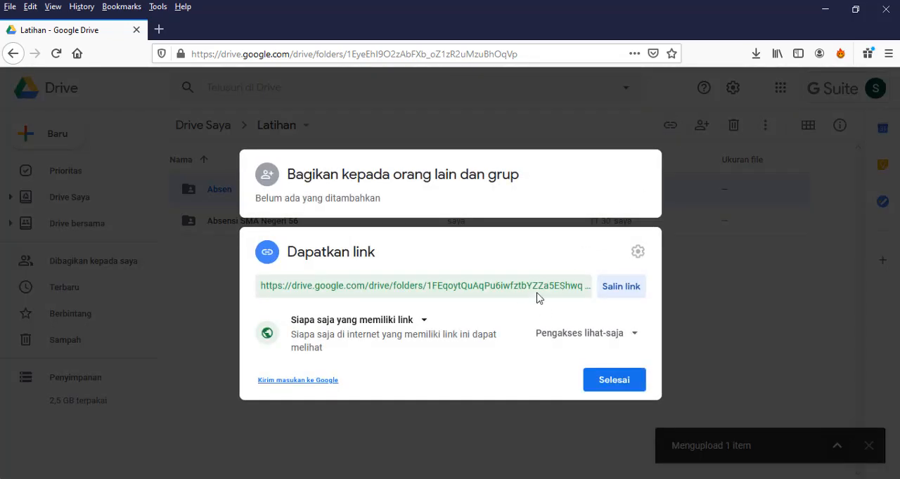
click(637, 288)
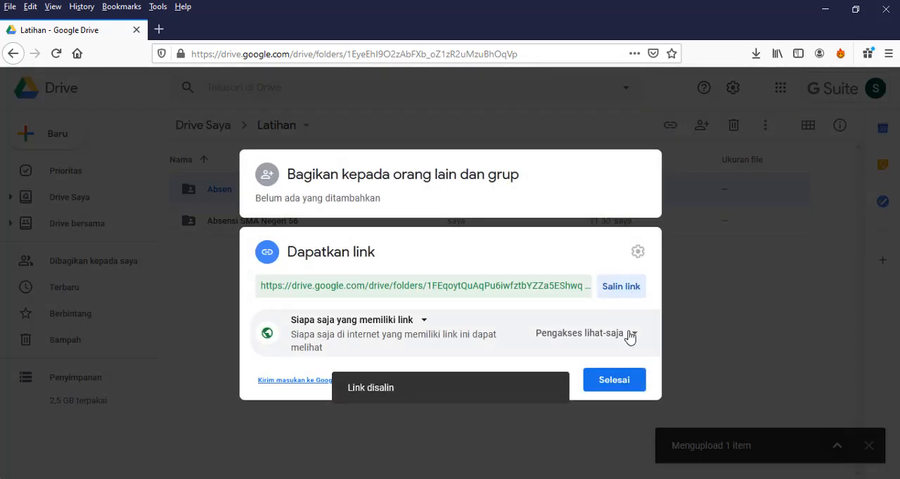
click(617, 385)
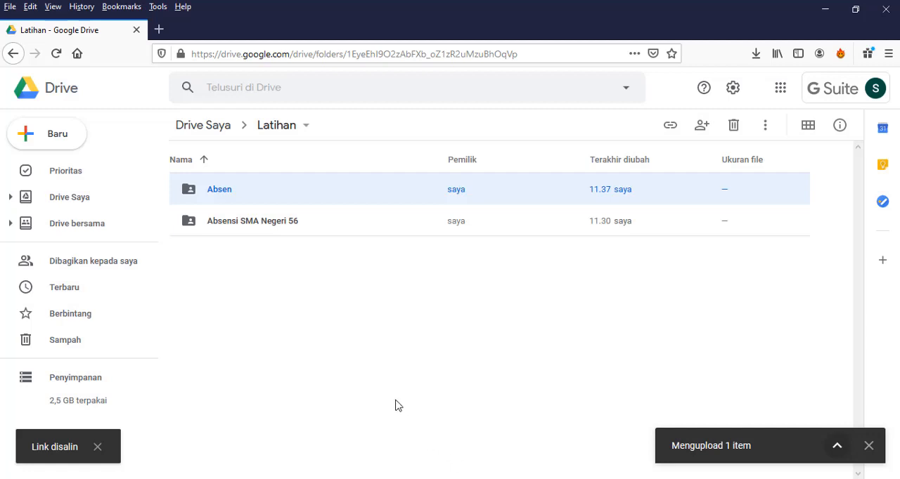